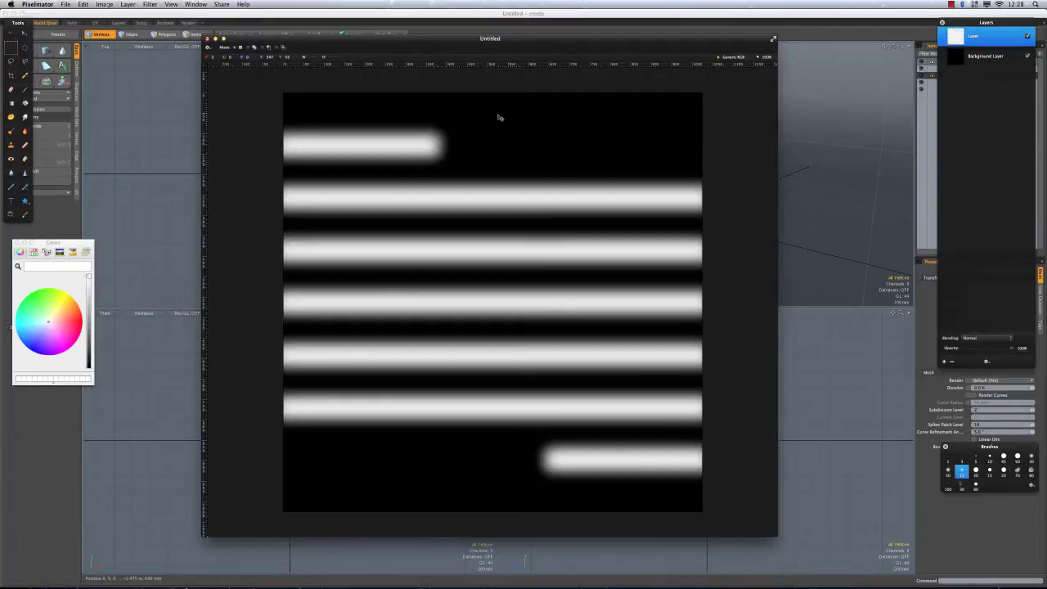
Save a copy of the striped image to the Desktop as a JPEG named Threads
key("super+s")
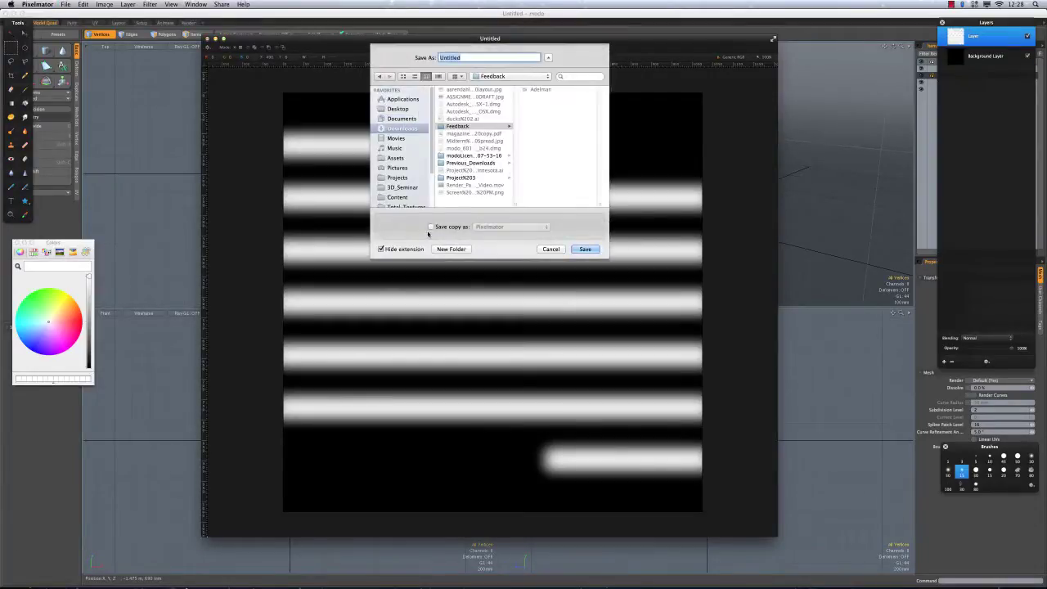
left_click(430, 228)
left_click(510, 227)
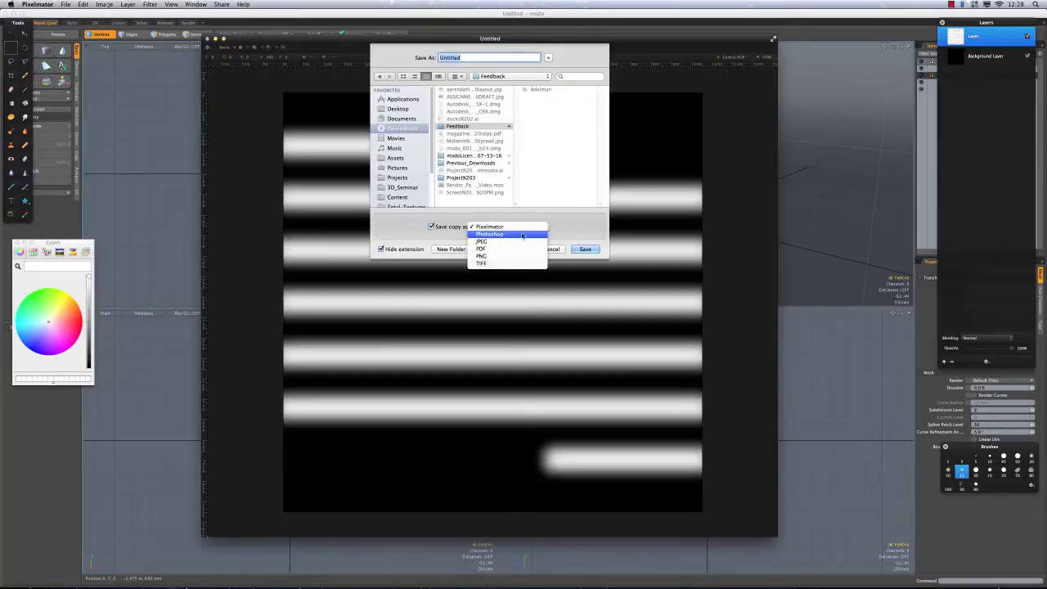
left_click(516, 242)
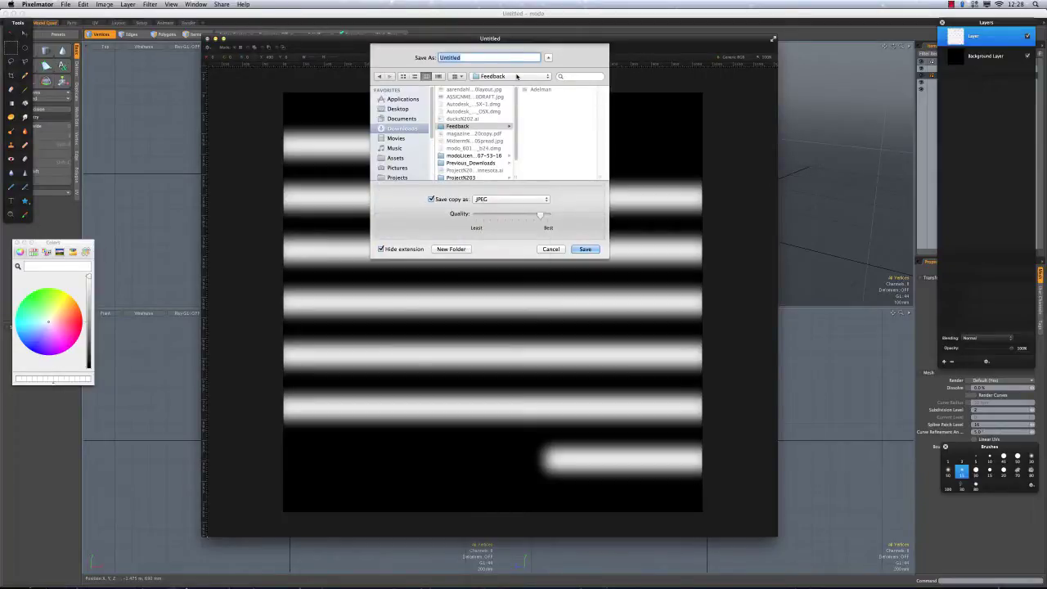
key("super+shift+d")
type("re")
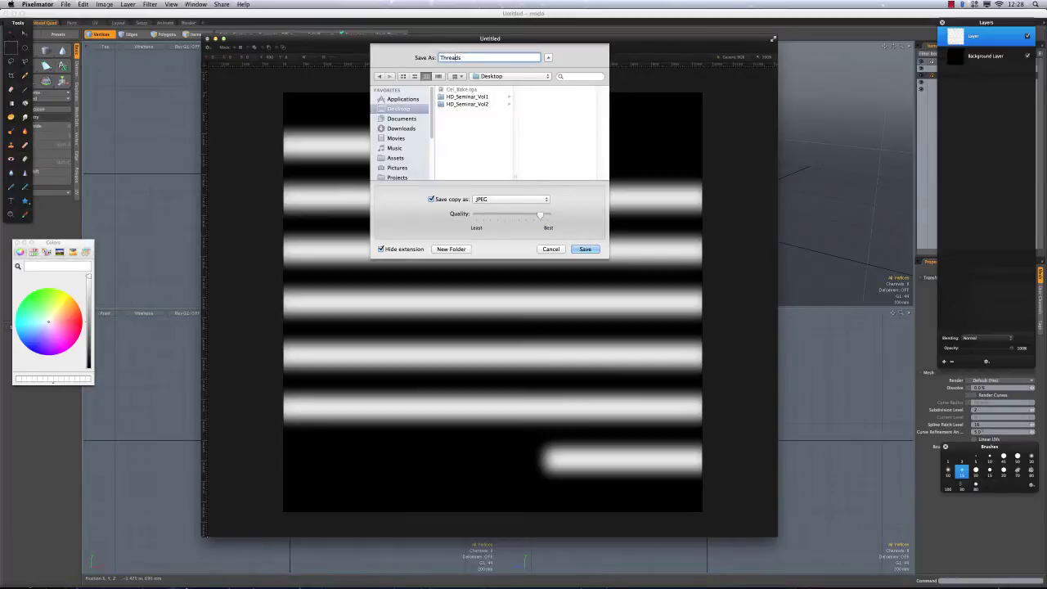
type("ads")
key("Return")
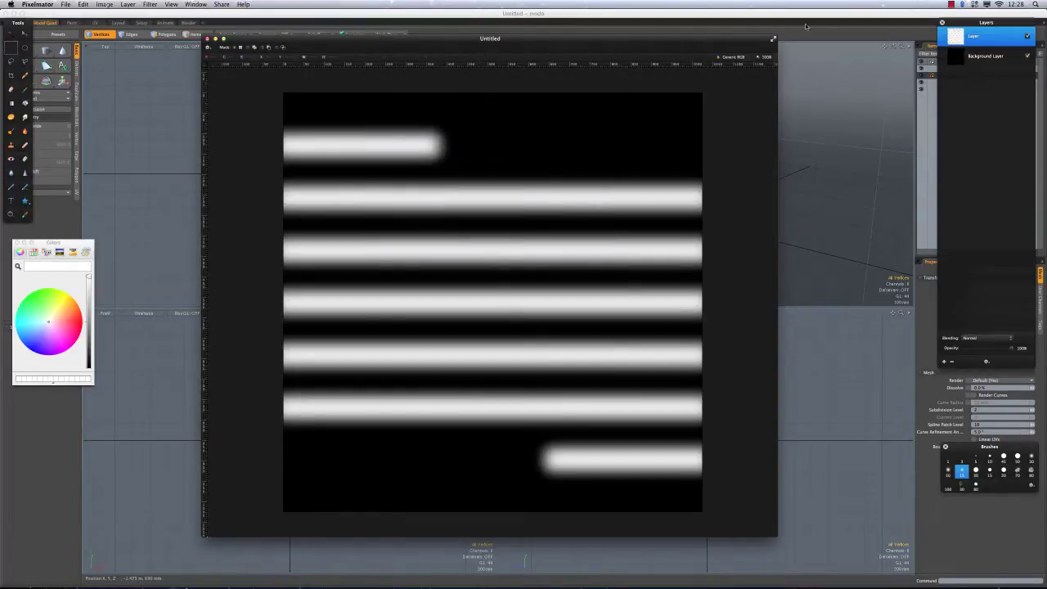
Switch to modo, where the cylinder model is open
left_click(807, 14)
left_click_drag(700, 185, 676, 206, "alt")
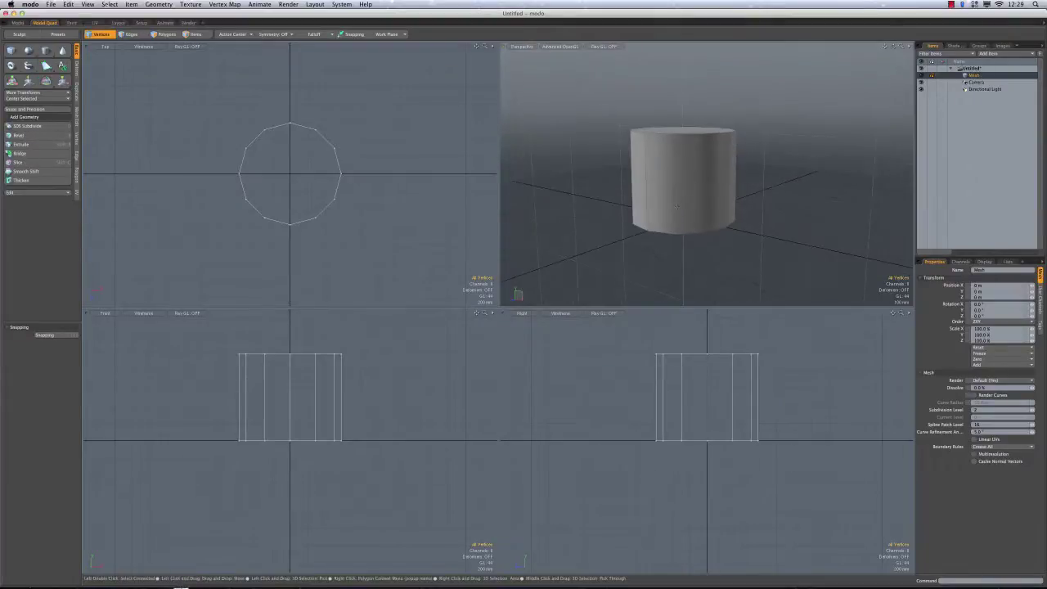
key("super+Tab")
key("super+Tab")
key("super+Tab")
key("super+Tab")
key("super+Tab")
key("super+Tab")
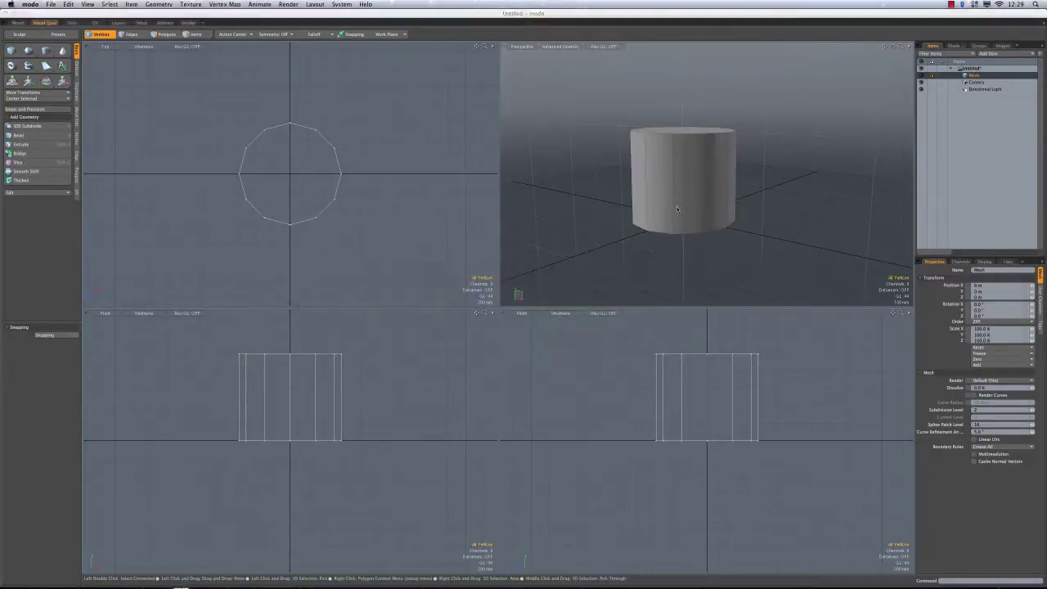
Convert the cylinder mesh to a subdivision surface and switch to polygon selection
mouse_move(673, 205)
left_mouse_down("alt")
mouse_move(667, 218)
mouse_move(665, 201)
left_mouse_up("alt")
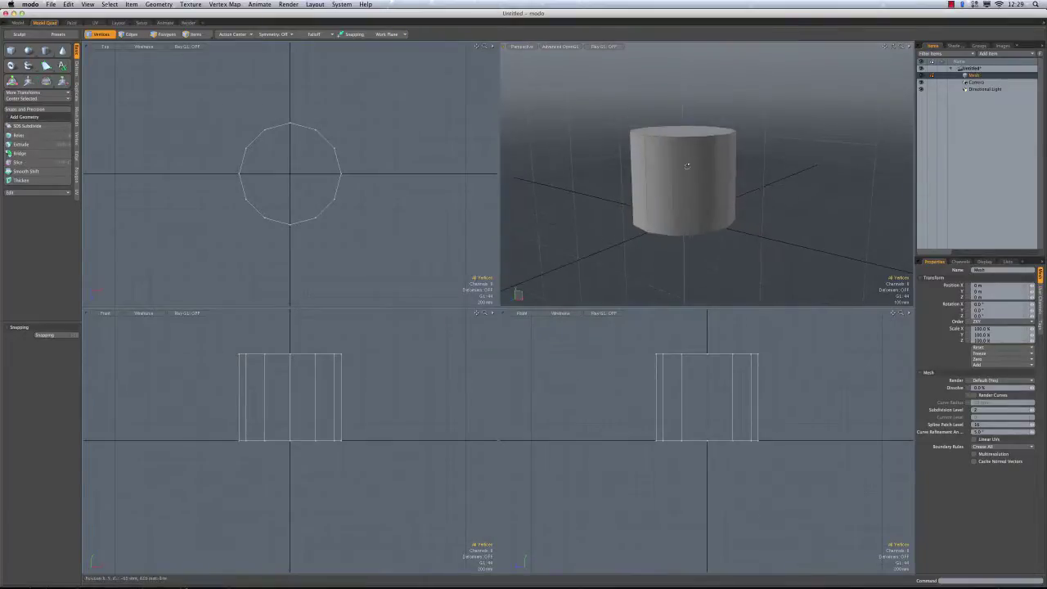
left_click_drag(688, 166, 667, 119, "ctrl+alt")
key("shift")
key("shift+Tab")
key("3")
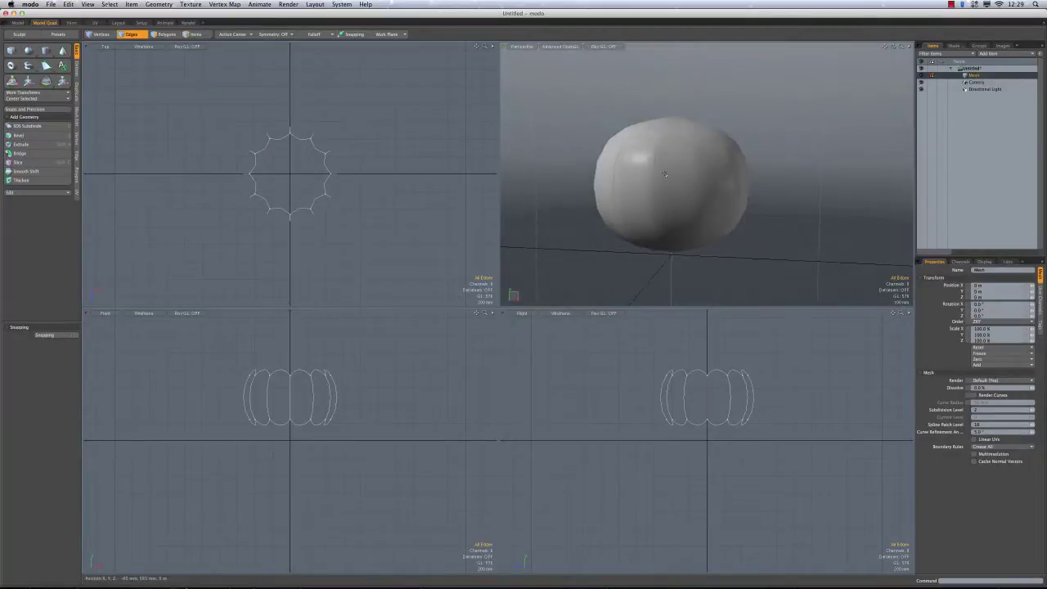
Loop slice the cylinder's side polygons with two symmetric cuts near the top and bottom edges
left_click(665, 178)
left_click_drag(643, 178, 667, 182)
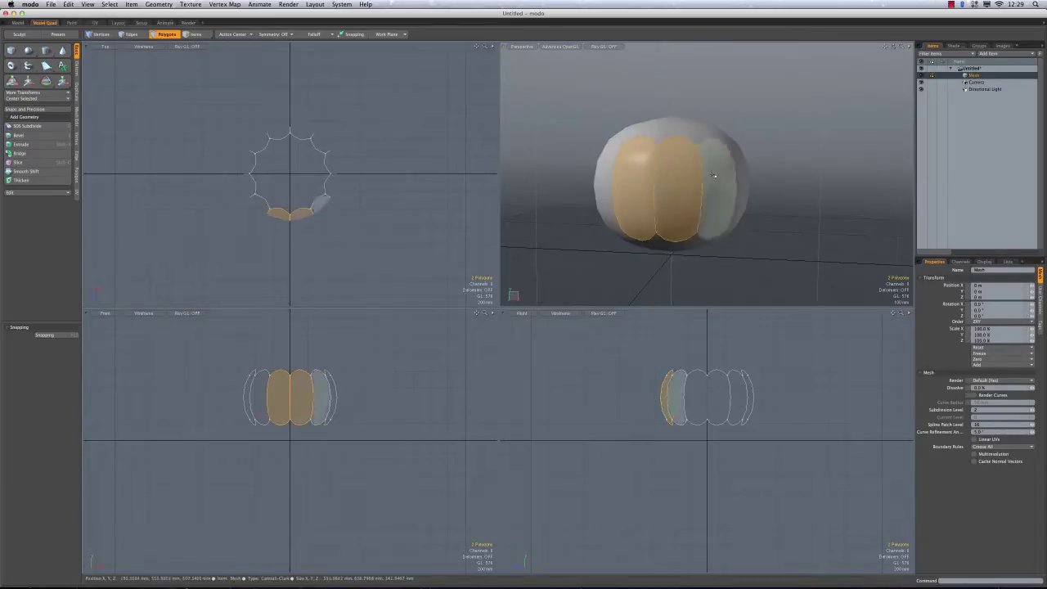
key("alt")
key("alt+c")
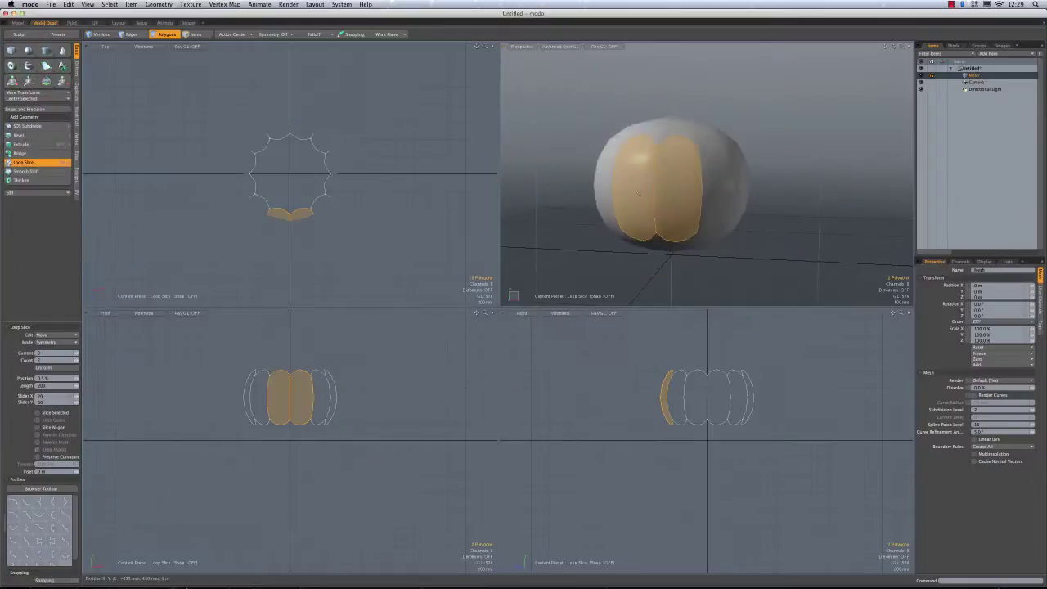
left_click(377, 438)
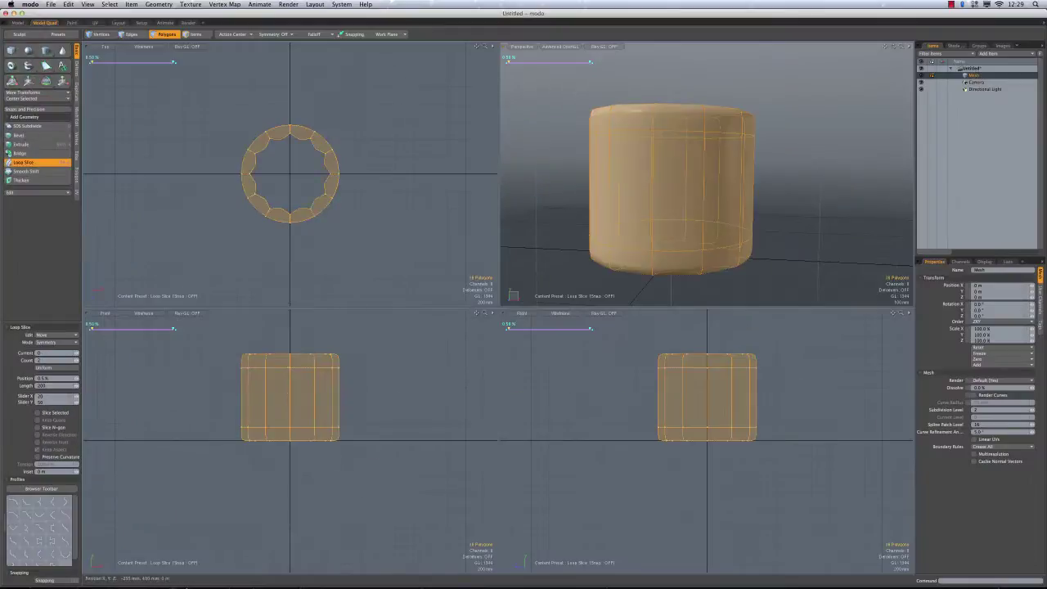
left_click_drag(246, 362, 211, 361)
left_click_drag(681, 182, 690, 236, "alt")
key("space")
Bevel the cylinder's top and bottom cap polygons inward to tighten the rims, then clear the selection
left_click(676, 108)
left_click_drag(676, 108, 675, 54, "alt")
left_click(667, 214, "shift")
key("b")
left_click(704, 152)
left_click_drag(655, 149, 710, 223, "alt")
key("space")
left_click(771, 175)
left_click_drag(696, 188, 662, 190, "alt")
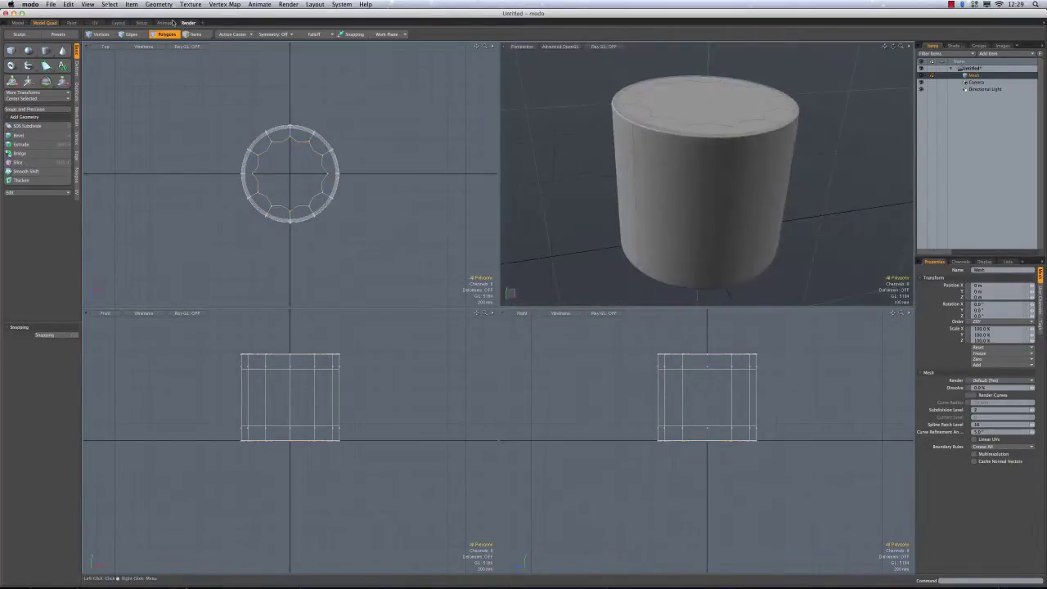
Switch to the UV layout and delete the extra edge loops around the cylinder's top rim
left_click(95, 23)
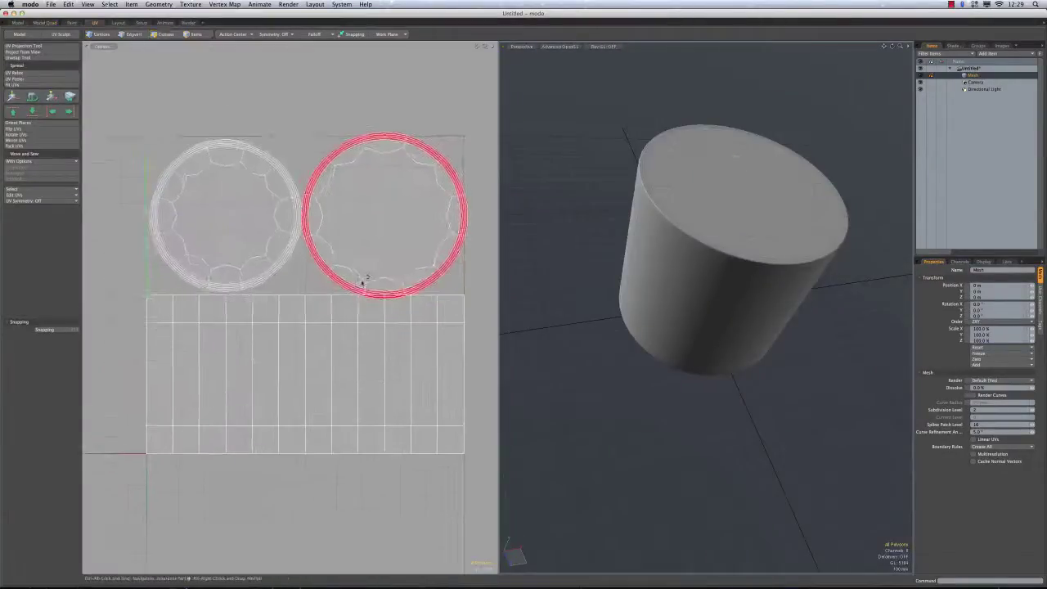
key("3")
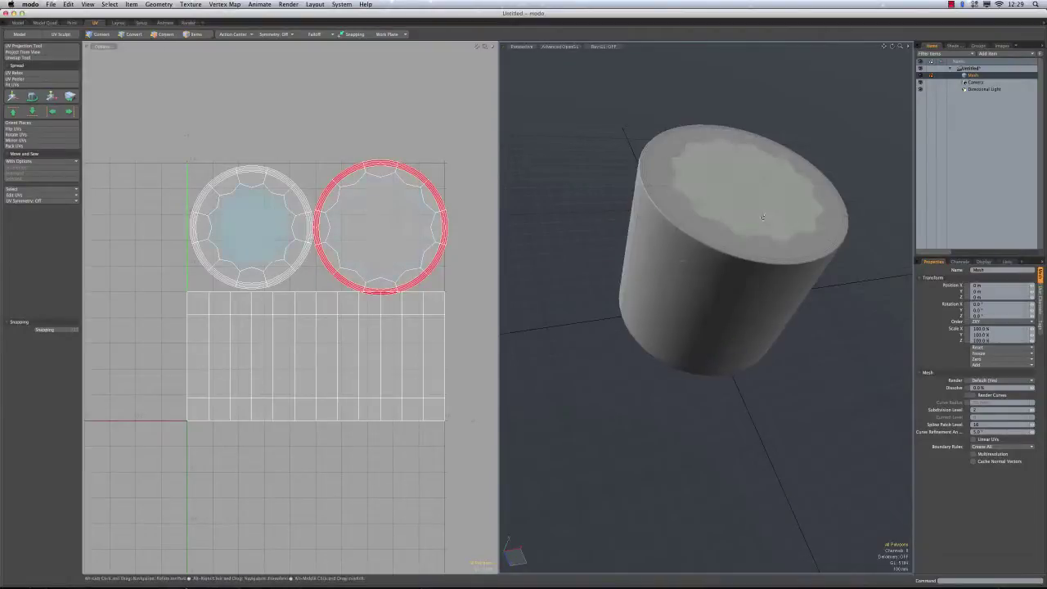
left_click_drag(710, 235, 658, 251, "alt")
key("2")
left_click(662, 249)
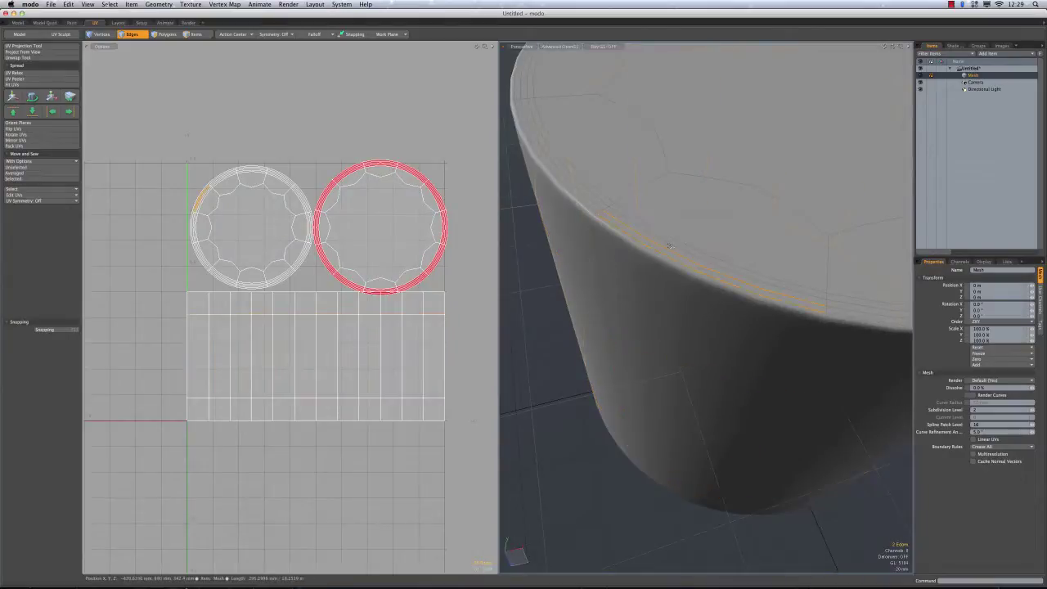
key("l")
key("BackSpace")
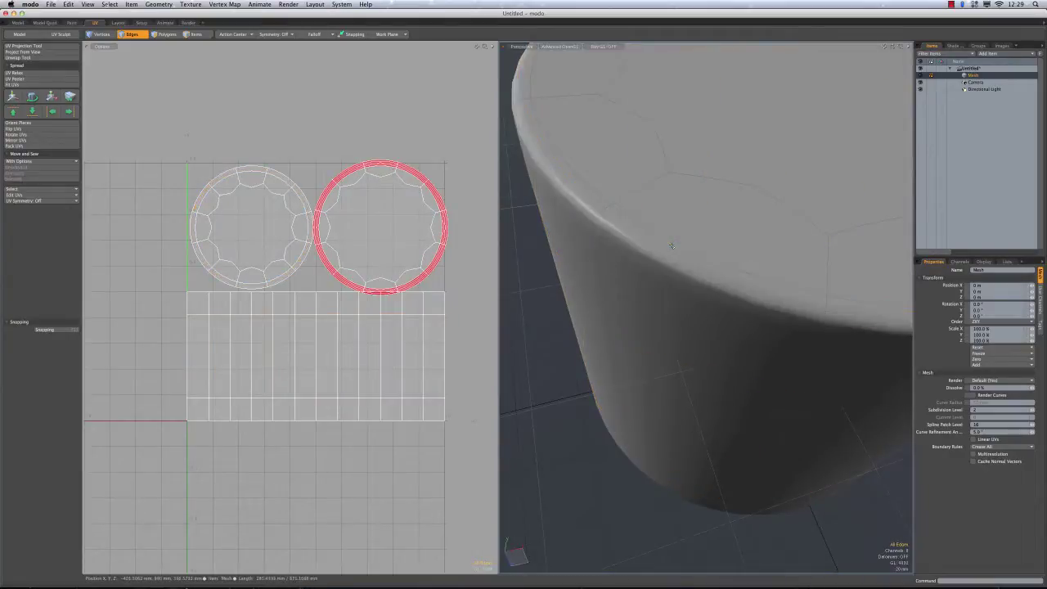
mouse_move(671, 245)
left_mouse_down("alt")
mouse_move(678, 362)
mouse_move(685, 199)
mouse_move(679, 287)
mouse_move(667, 218)
mouse_move(704, 166)
mouse_move(672, 153)
mouse_move(676, 204)
mouse_move(689, 212)
mouse_move(677, 262)
mouse_move(665, 245)
left_mouse_up("alt")
key("l")
key("BackSpace")
scroll(689, 211, "down", 5)
Scale down both circular cap UV islands and move them into the upper-right corner of the UV space
key("3")
left_click(382, 232)
left_click(239, 221, "shift")
left_click_drag(528, 216, 716, 204, "alt")
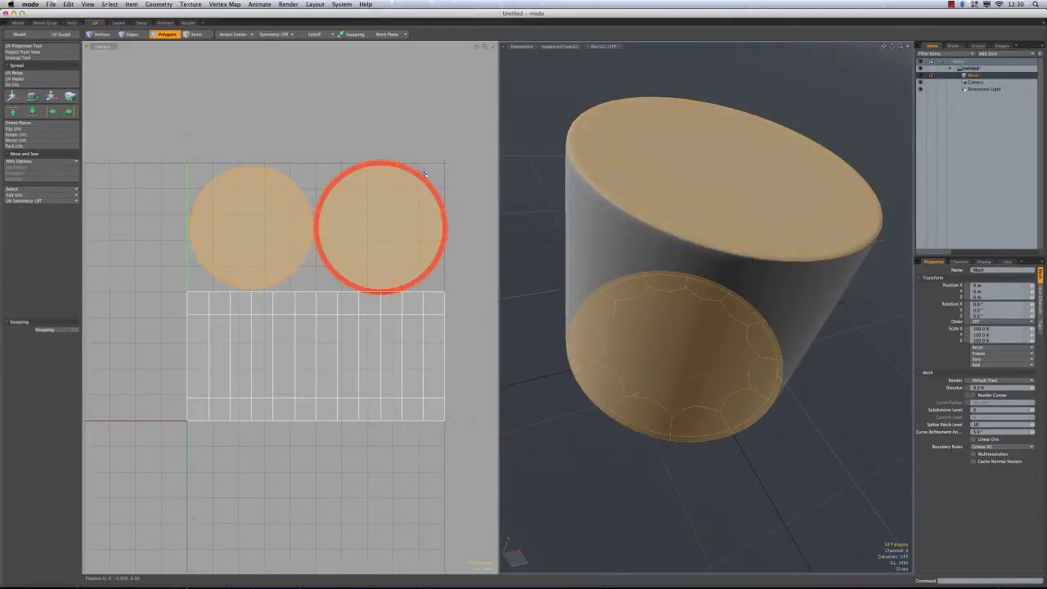
key("r")
left_click_drag(359, 188, 452, 143)
key("w")
key("Escape")
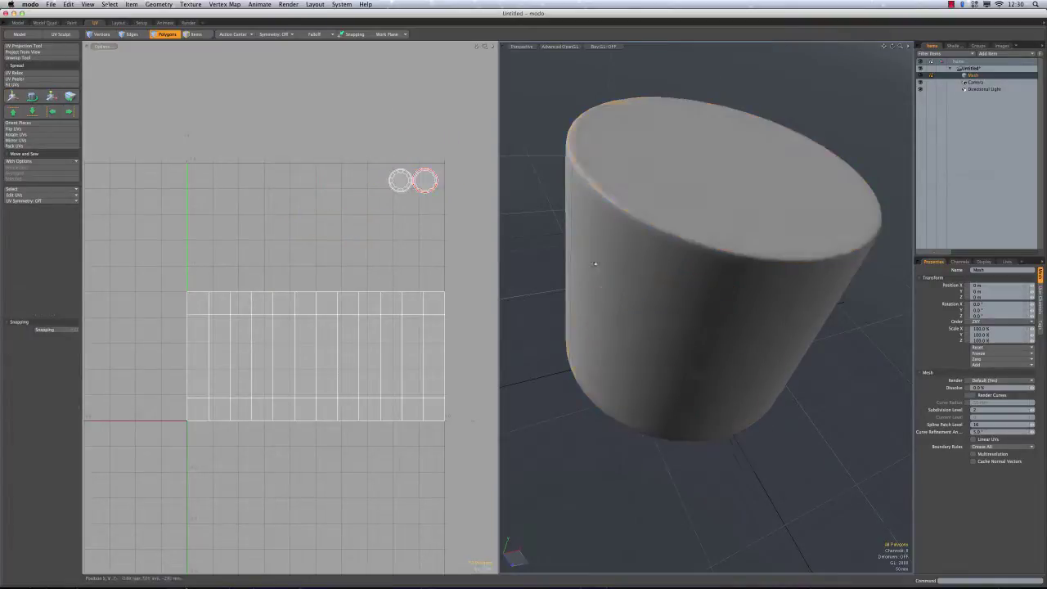
Fit the cylinder's side UV island to the full UV space with Keep Proportion disabled
left_click_drag(608, 284, 592, 276, "alt")
double_click(331, 378)
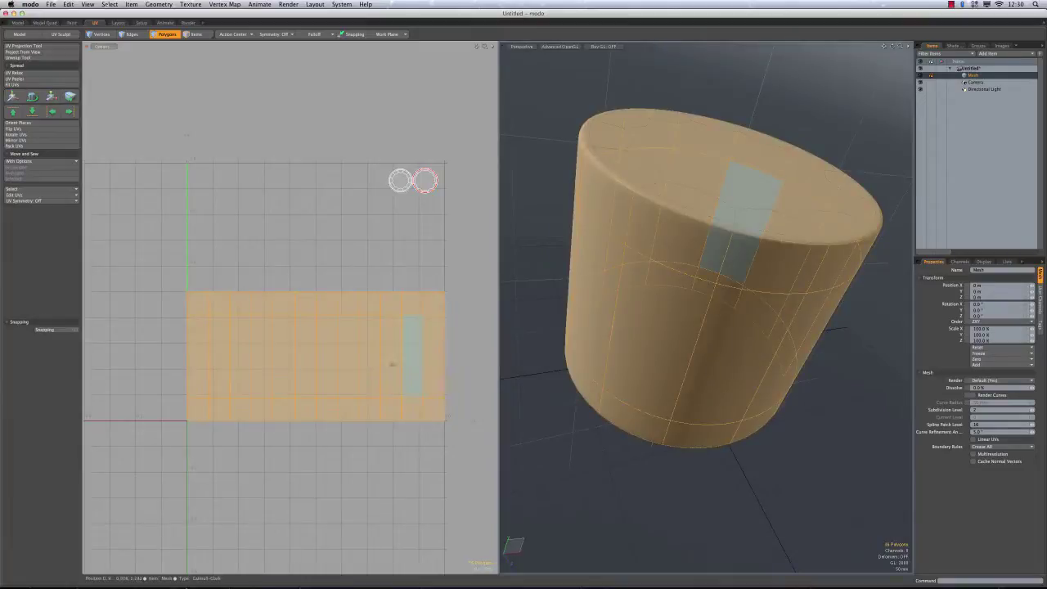
left_click(15, 85)
left_click(230, 199)
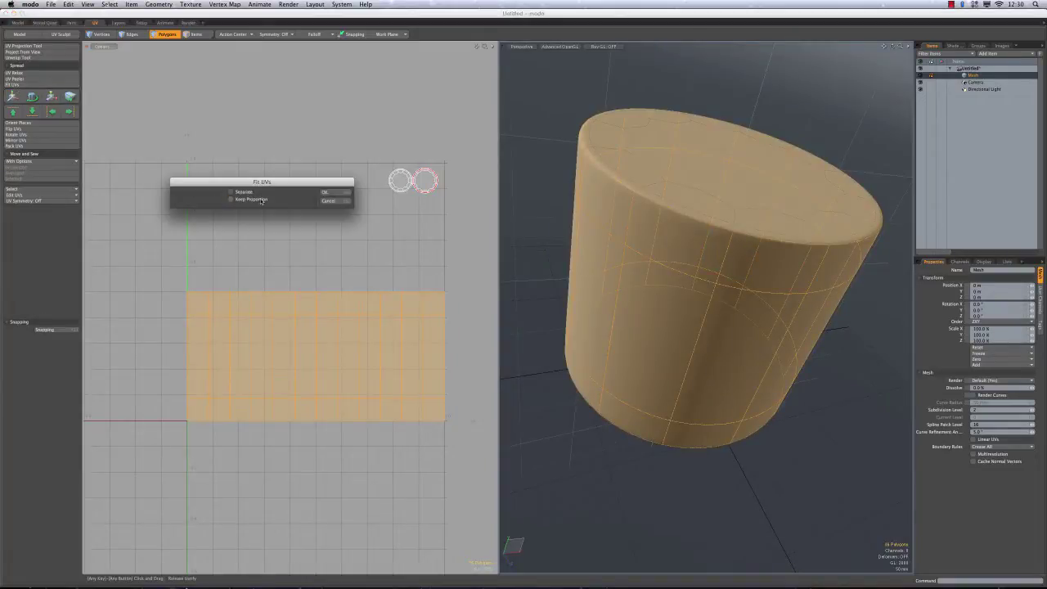
left_click(339, 191)
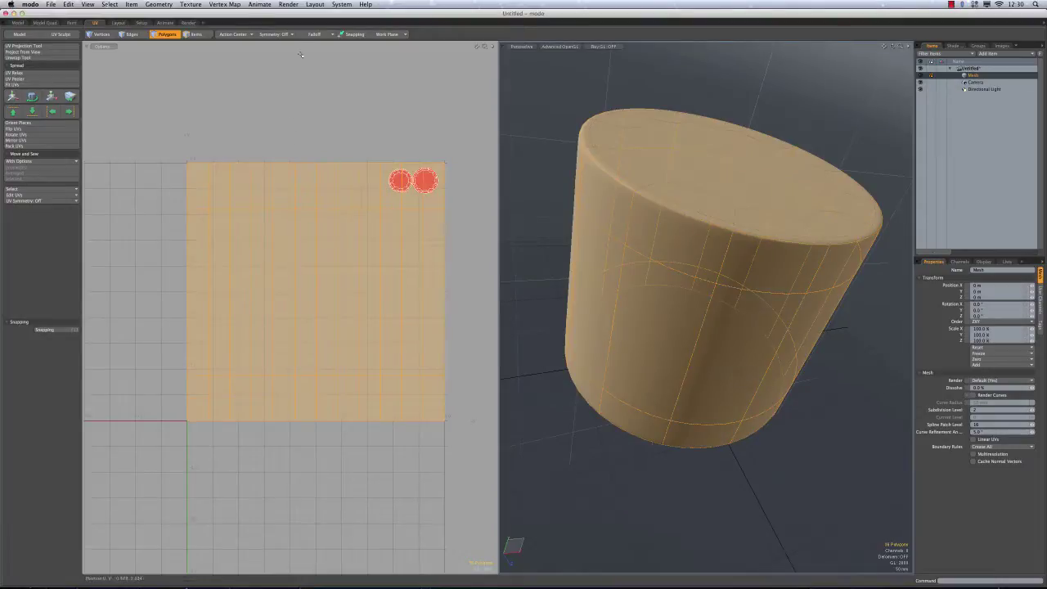
left_click(356, 135)
Assign a new material named Thread to all of the cylinder's polygons
left_click_drag(686, 287, 720, 215, "alt")
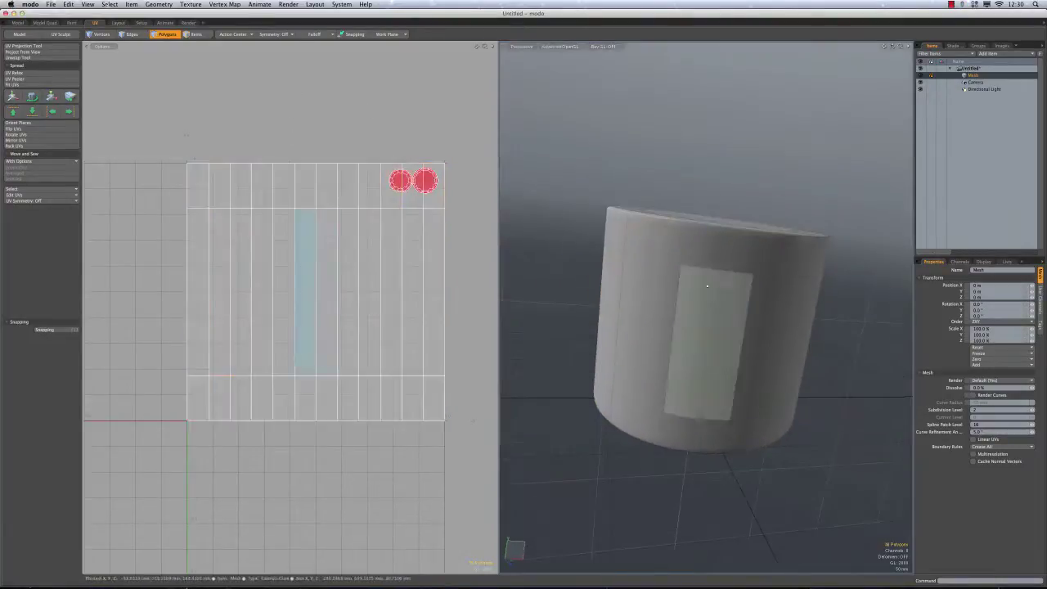
left_click_drag(720, 307, 656, 317, "alt")
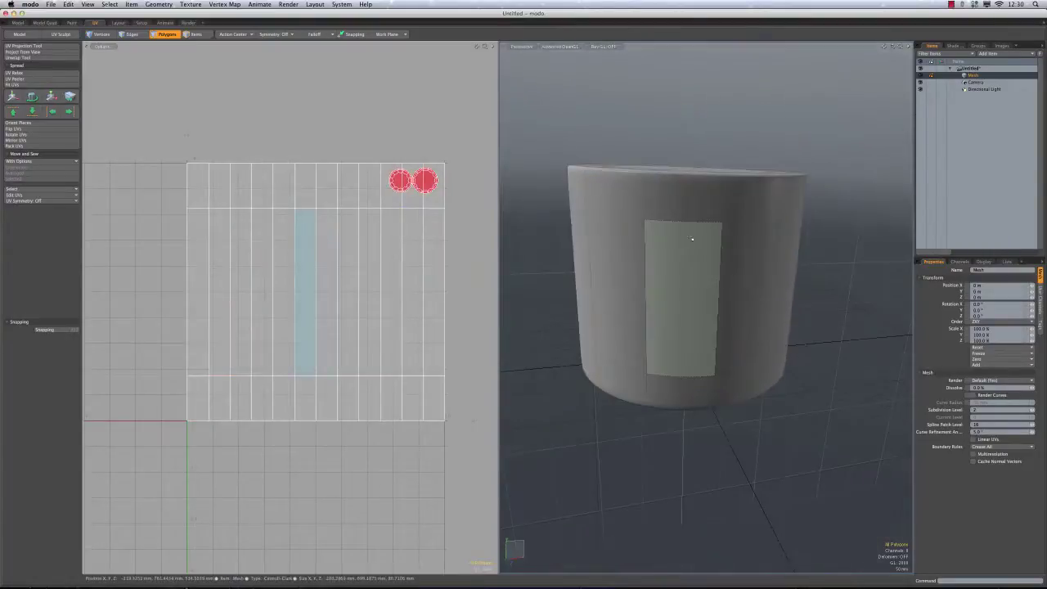
key("m")
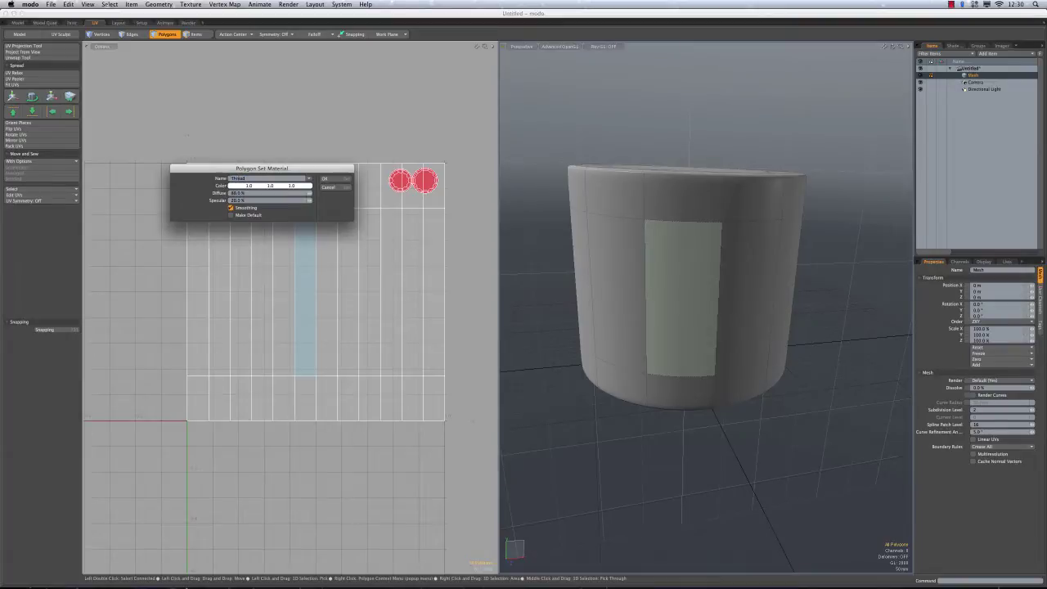
key("Return")
Expand the Thread material group in the shader tree and select its Material layer
left_click(954, 46)
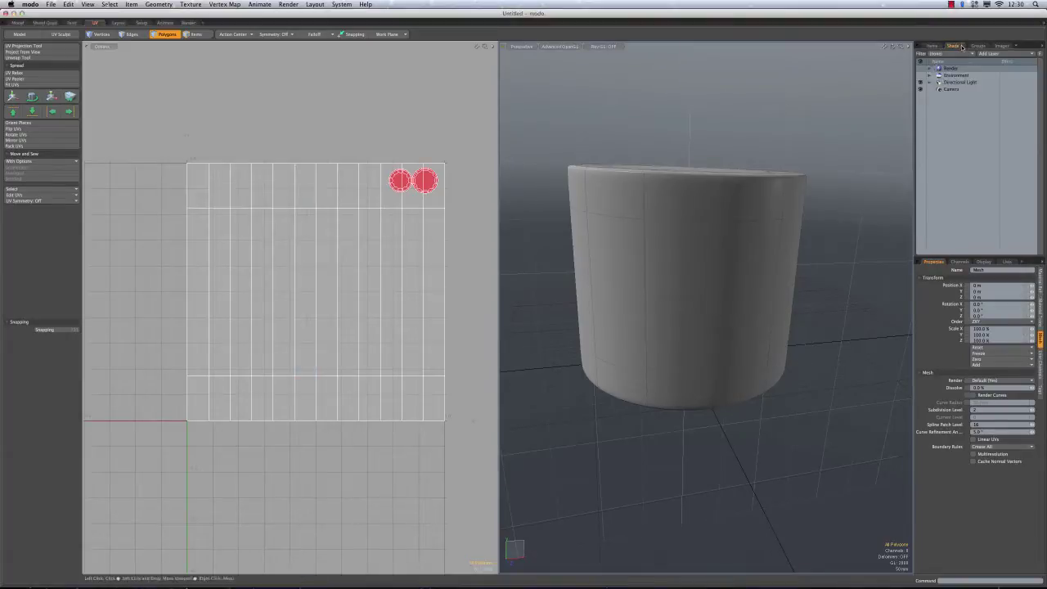
left_click(929, 68)
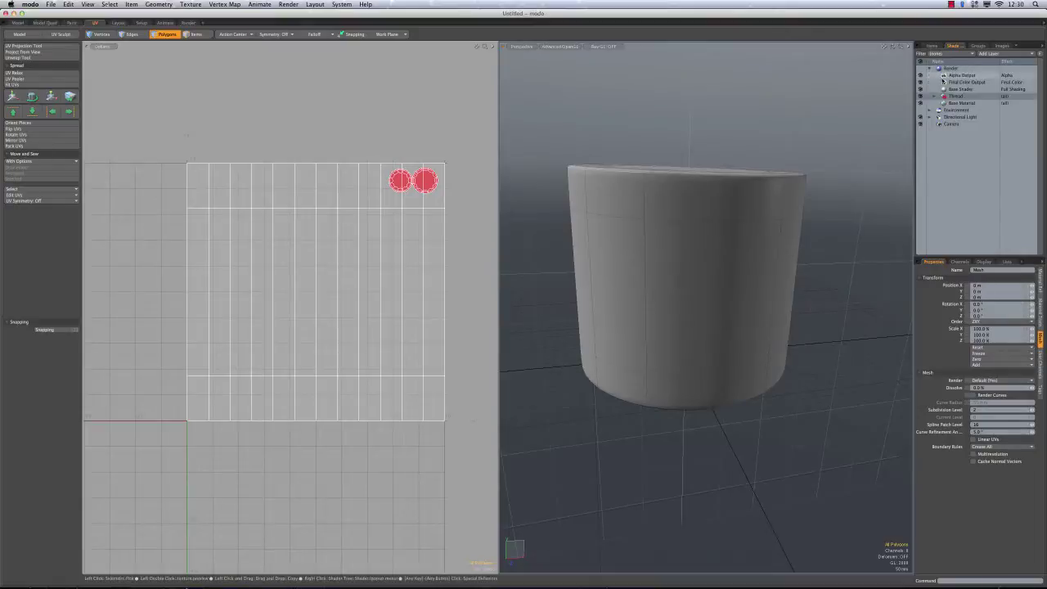
left_click(931, 97)
left_click(962, 104)
Switch to Finder and show the contents of the Desktop folder
key("super+Tab")
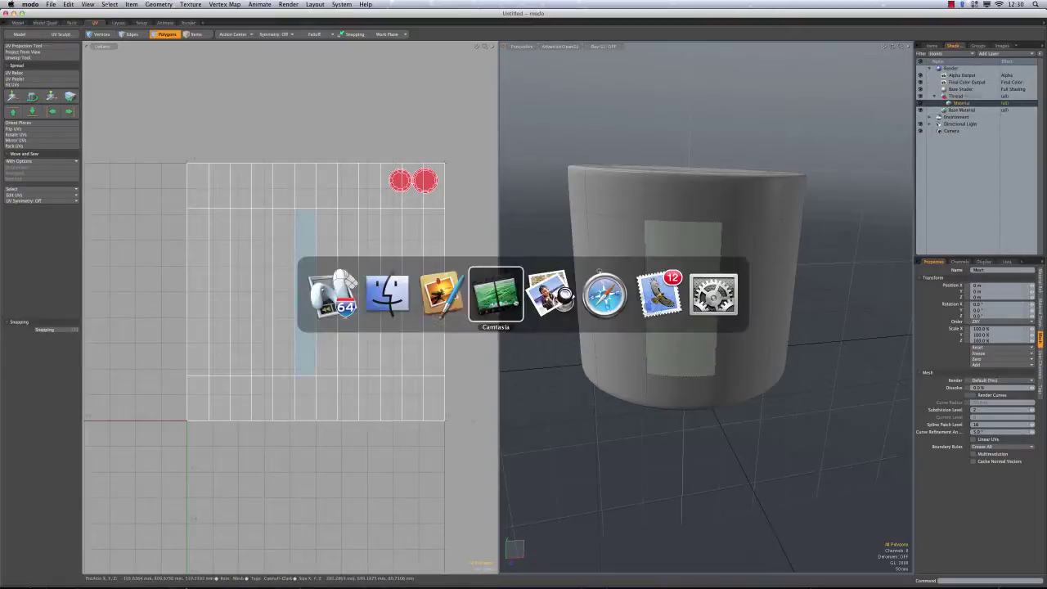
key("super+shift+Tab")
key("super+shift+Tab")
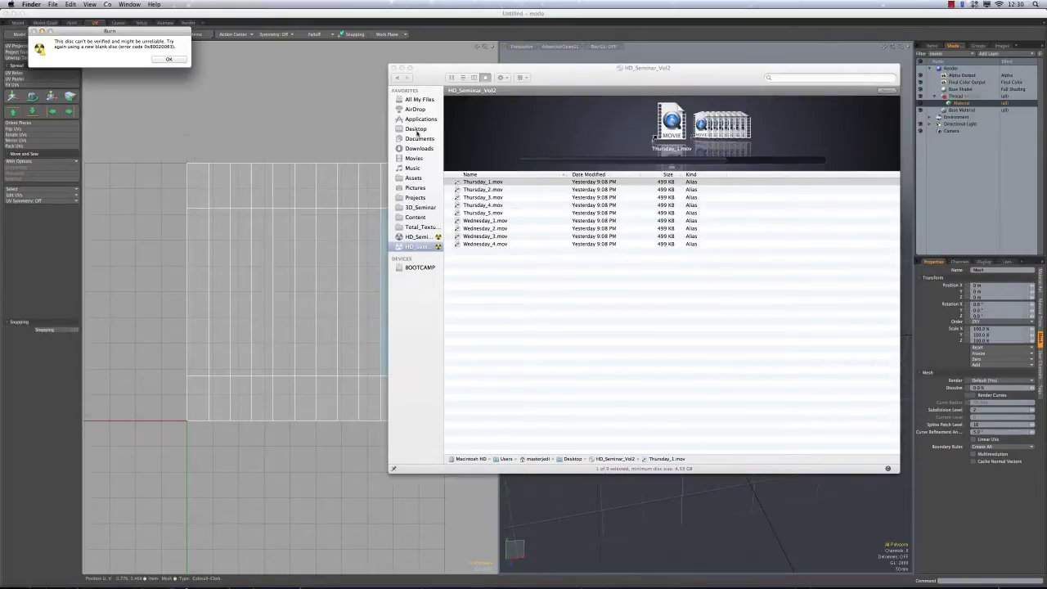
left_click(483, 186)
left_click(416, 128)
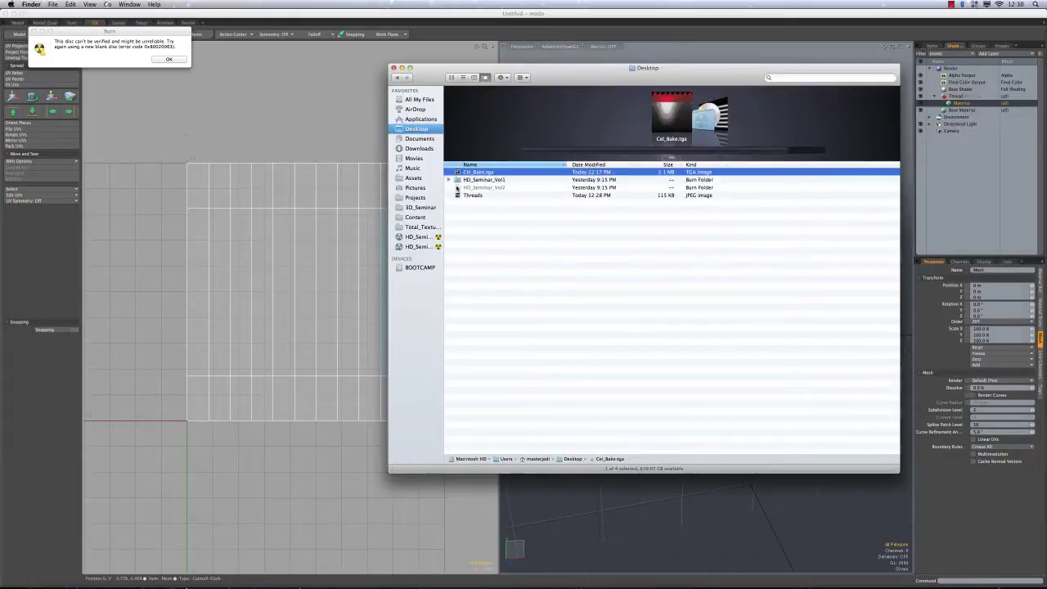
Add the Threads JPEG from the Desktop as an image layer above Material in modo's Thread group
left_click_drag(567, 79, 471, 101)
key("Down")
key("Down")
key("Down")
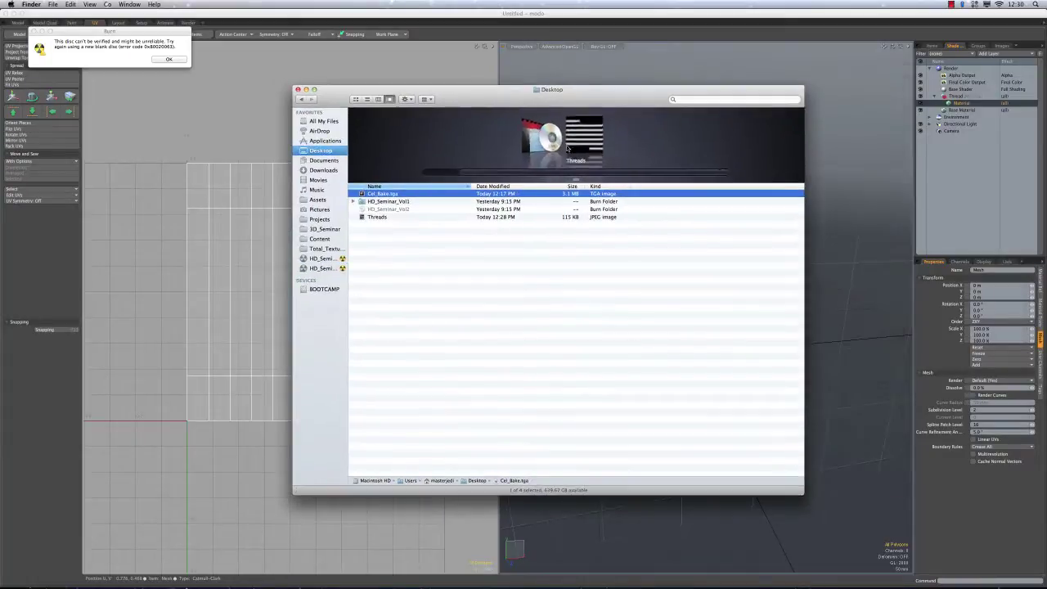
left_click_drag(816, 172, 962, 103)
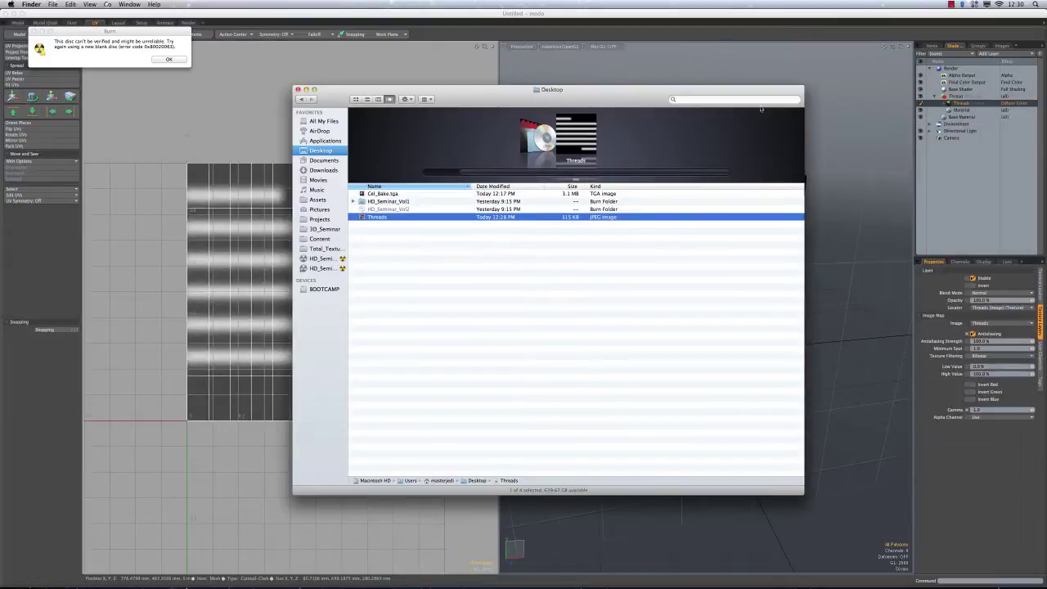
Switch back to modo and set the Threads image layer's effect to Displacement
left_click(694, 15)
mouse_move(593, 331)
left_mouse_down("alt")
mouse_move(666, 277)
mouse_move(643, 240)
mouse_move(655, 314)
mouse_move(711, 254)
mouse_move(722, 276)
mouse_move(709, 276)
mouse_move(739, 293)
mouse_move(644, 288)
mouse_move(750, 306)
left_mouse_up("alt")
left_click_drag(697, 233, 781, 293, "alt")
left_click_drag(781, 293, 720, 296, "ctrl+alt")
left_click_drag(721, 296, 741, 315, "alt")
left_click_drag(689, 357, 704, 264, "alt")
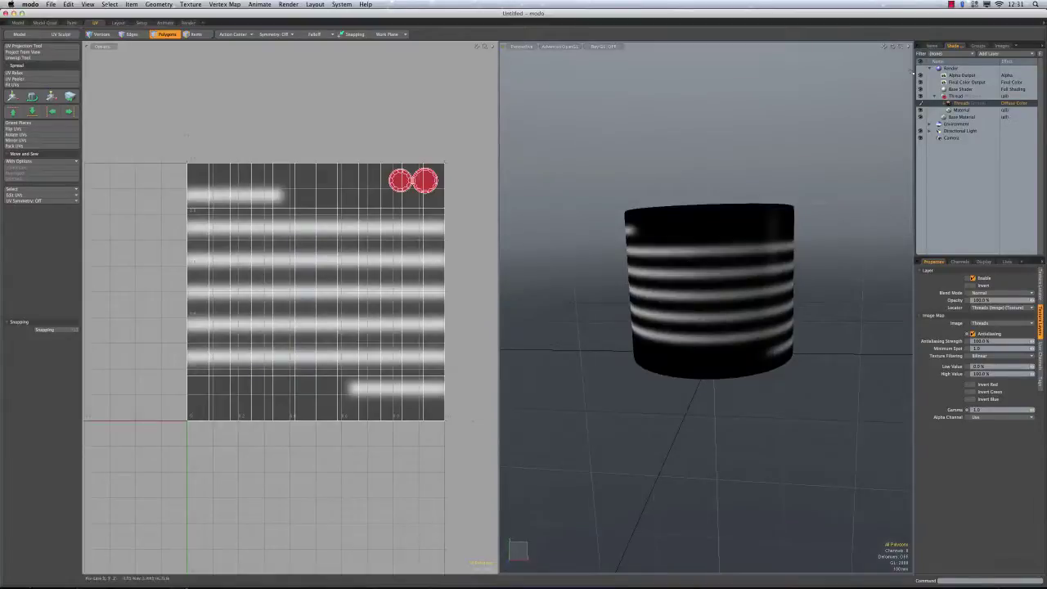
left_click(1017, 103)
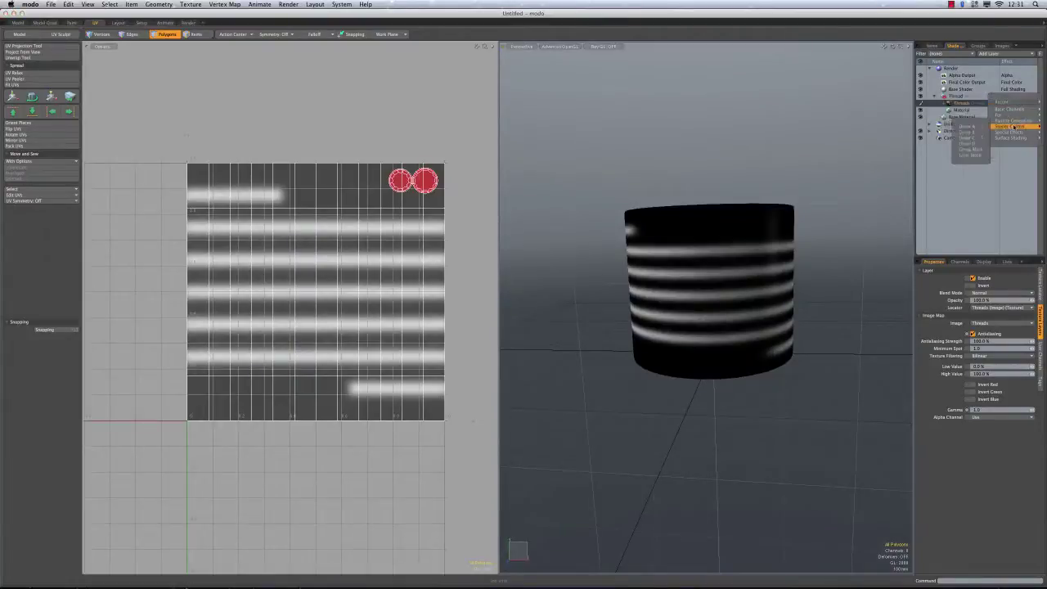
mouse_move(1013, 137)
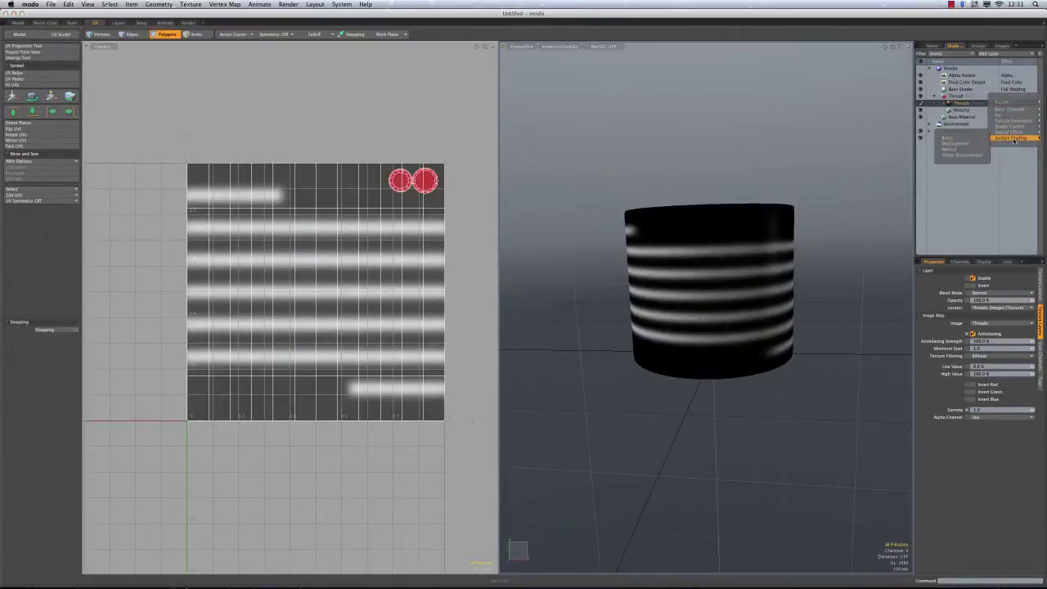
left_click(946, 144)
Render a frame of the displaced cylinder from the render workspace and close the render window
left_click_drag(680, 278, 706, 272, "alt")
key("3")
left_click(716, 299)
left_click(476, 137)
left_click(188, 23)
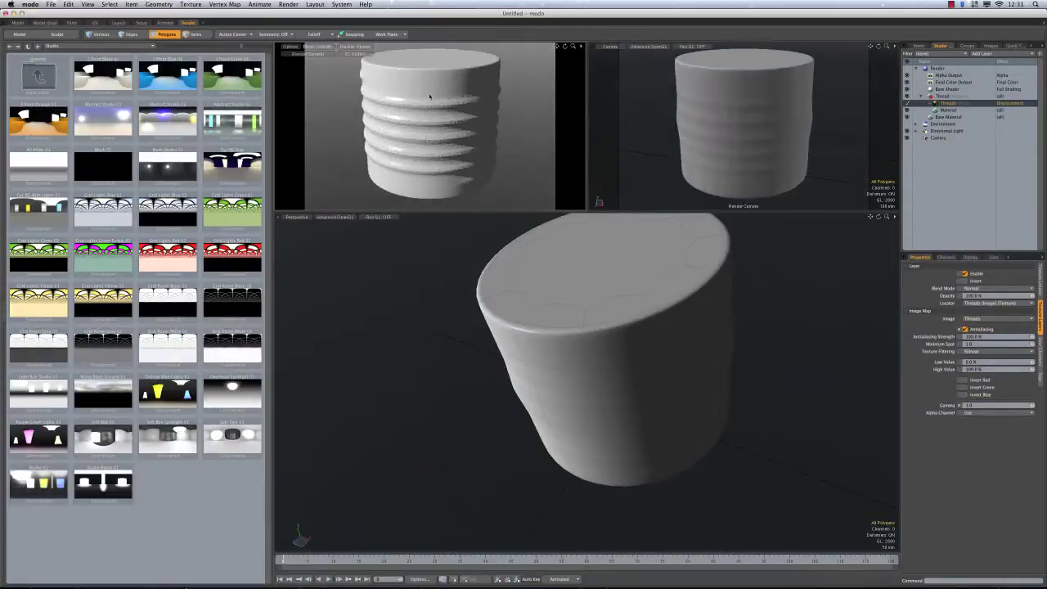
key("F9")
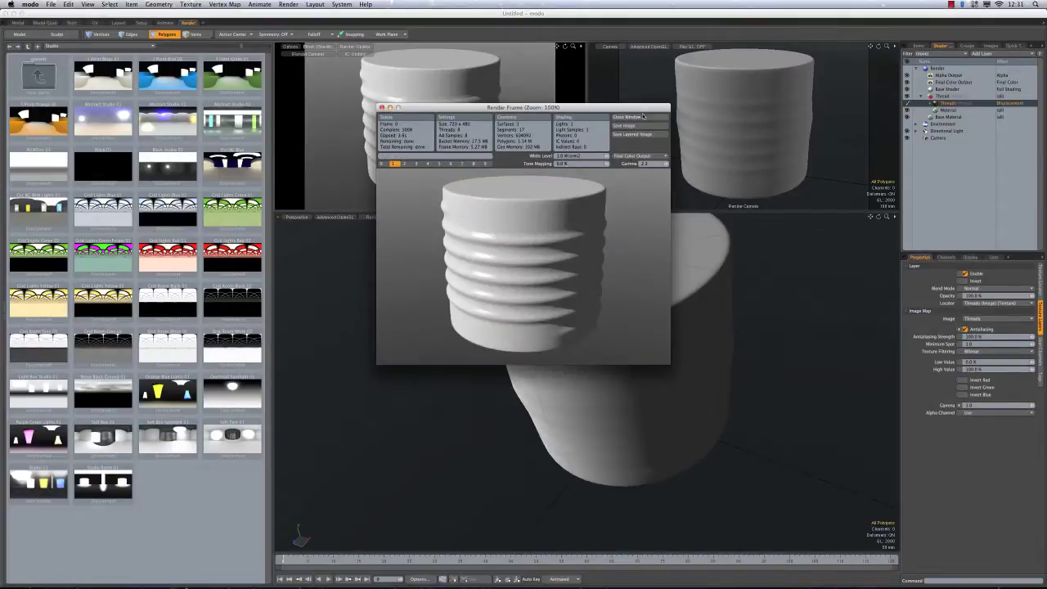
left_click(643, 118)
Set the render's ambient light intensity to 0 in the global illumination settings
left_click(937, 68)
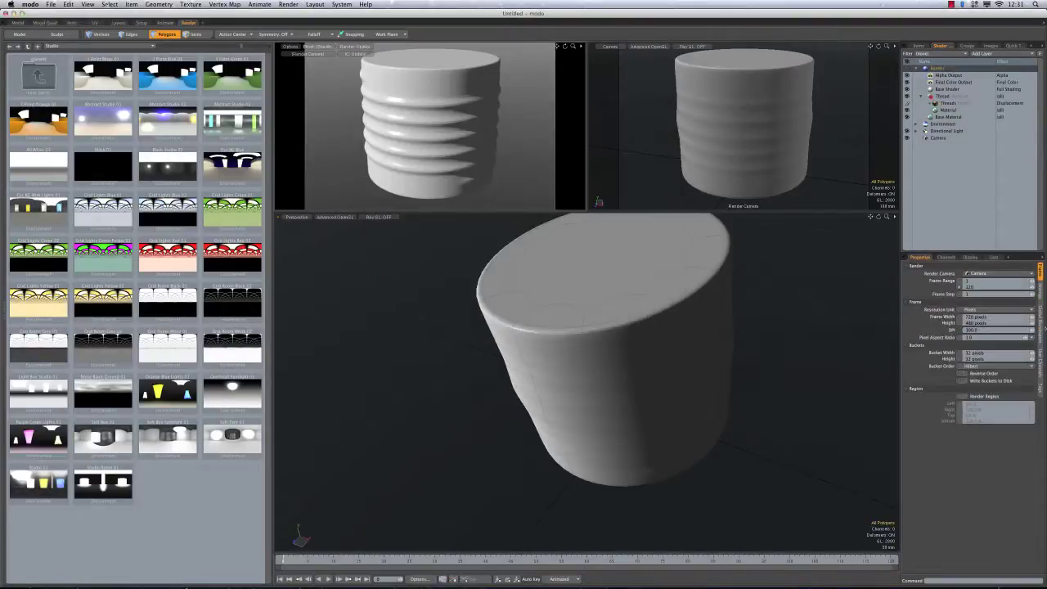
left_click(1041, 328)
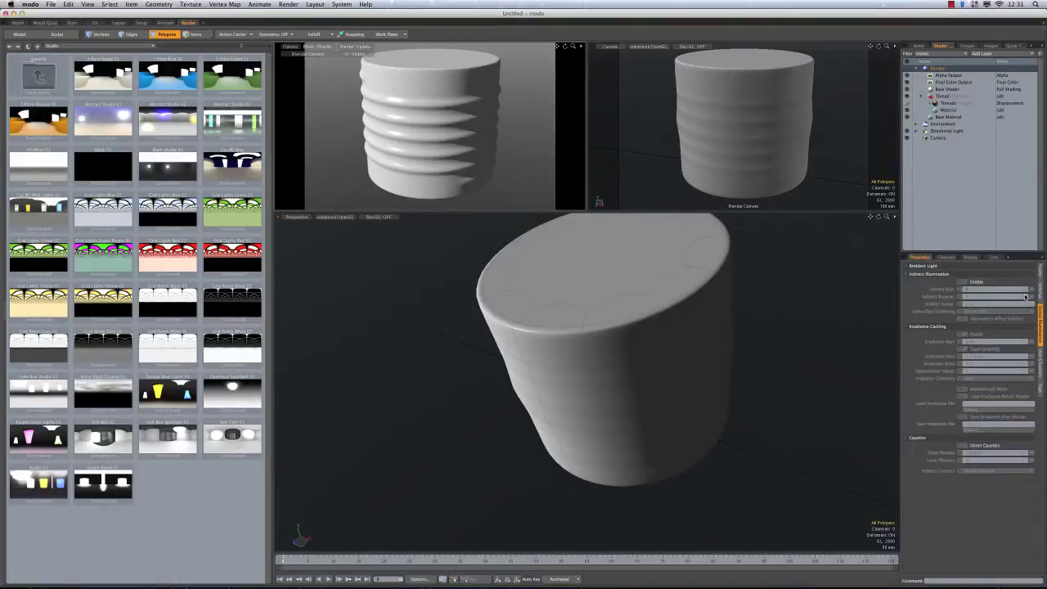
left_click(970, 274)
left_click(971, 268)
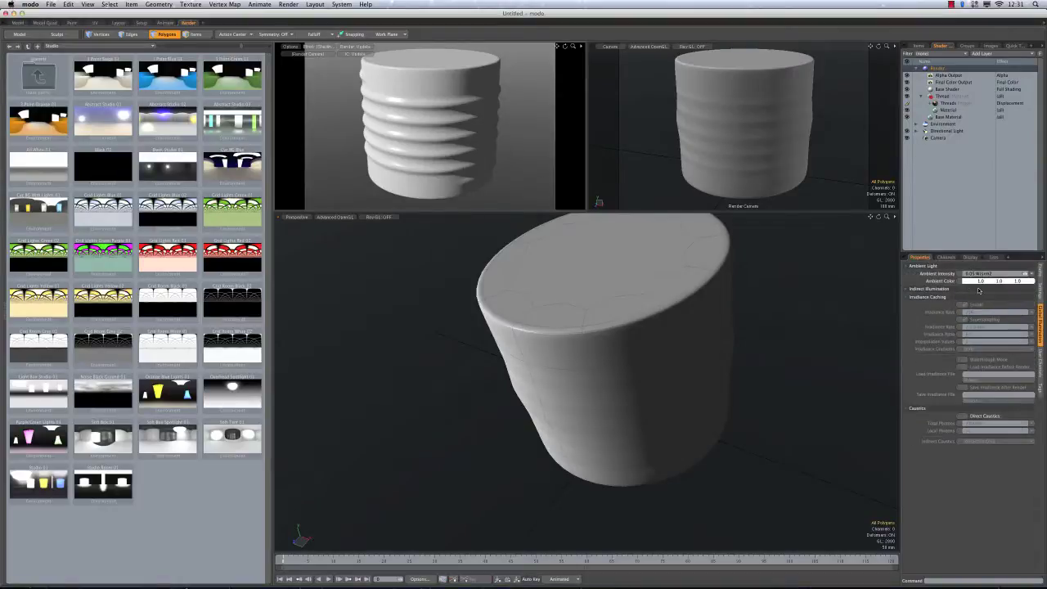
left_click(984, 274)
type("0")
key("Return")
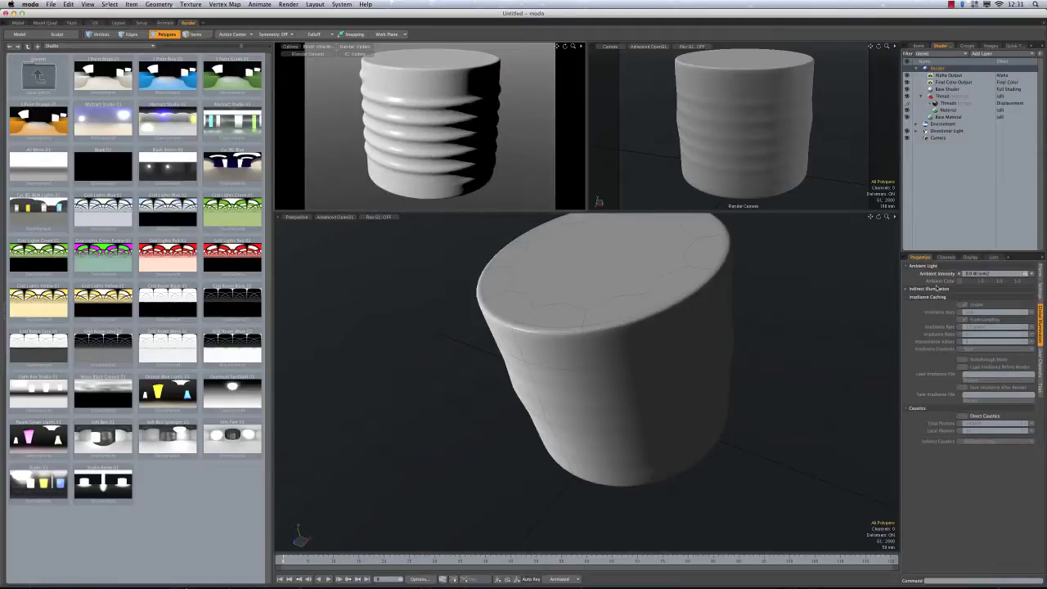
Enable indirect illumination and reduce the base shader's direct illumination multiplier
left_click(940, 289)
left_click(965, 296)
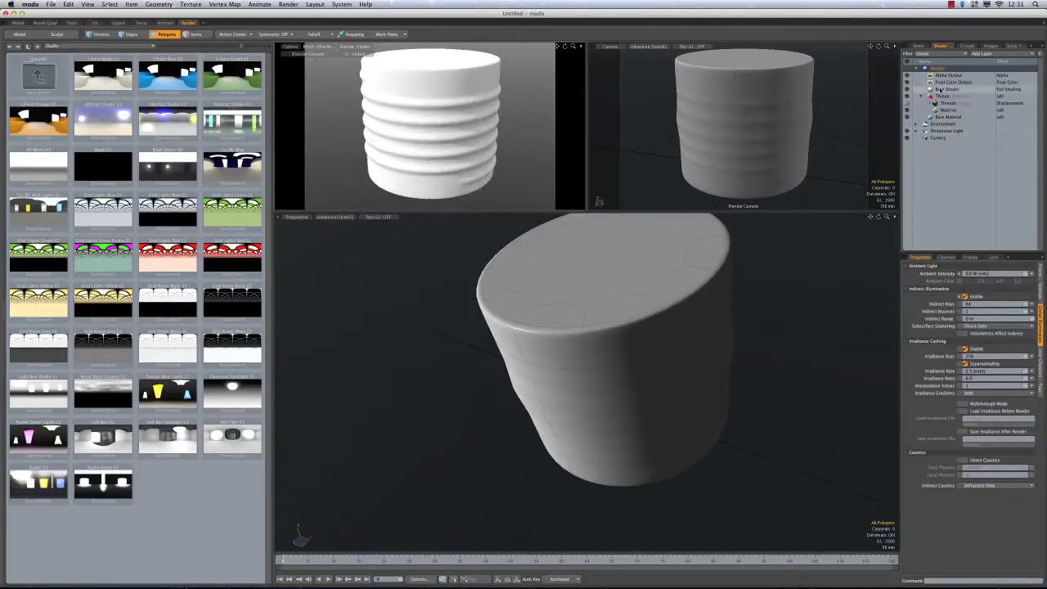
left_click(952, 89)
left_click(978, 322)
type("0")
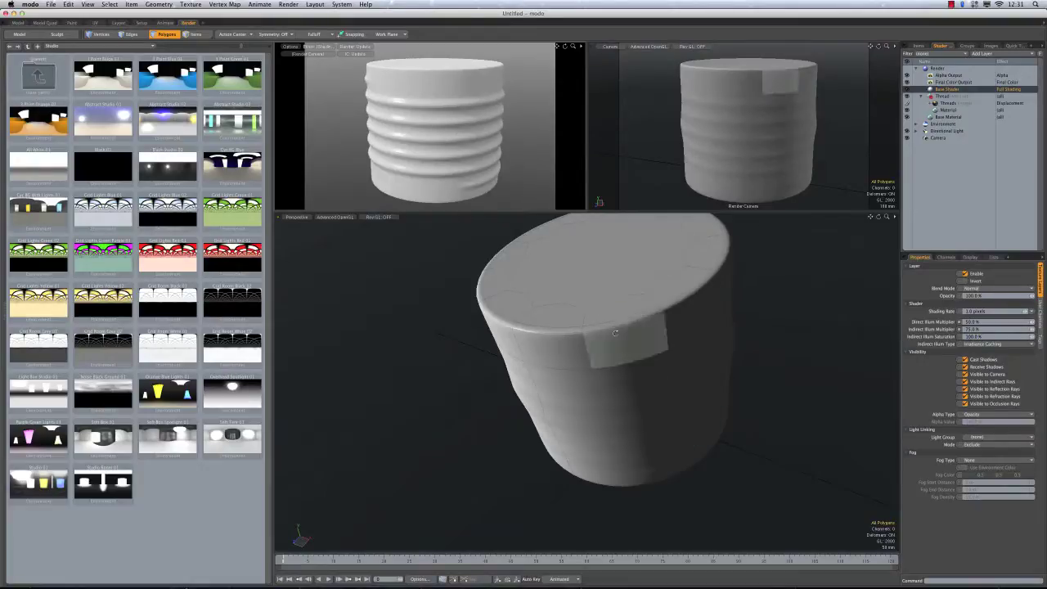
Preview the Threads image enlarged, compare its stripes with the rendered threads, and close the preview
left_click_drag(622, 328, 556, 337, "alt")
key("super+Tab")
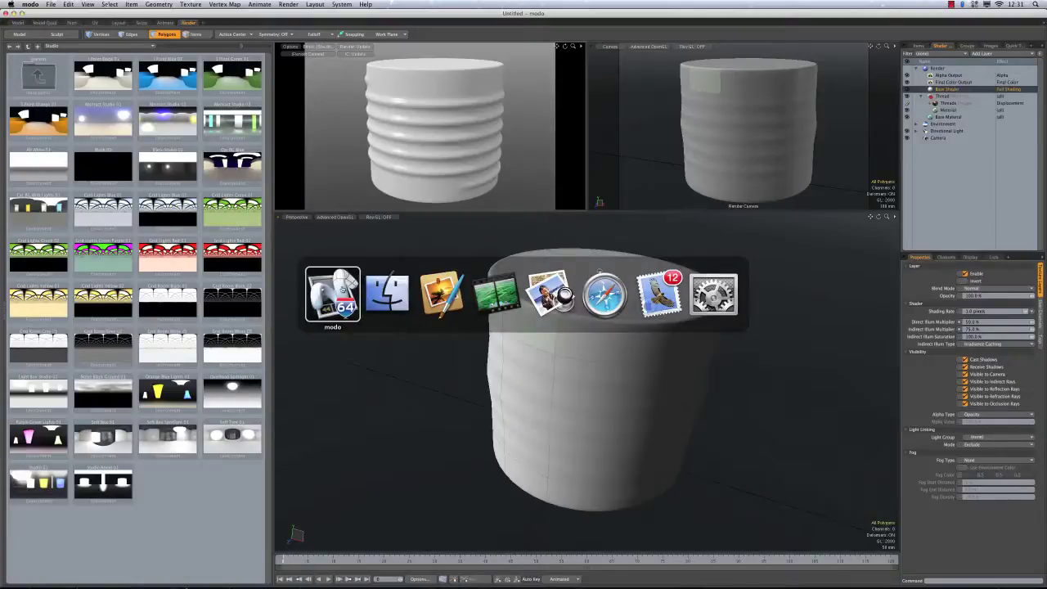
key("super+shift+Tab")
left_click(948, 104)
double_click(949, 105)
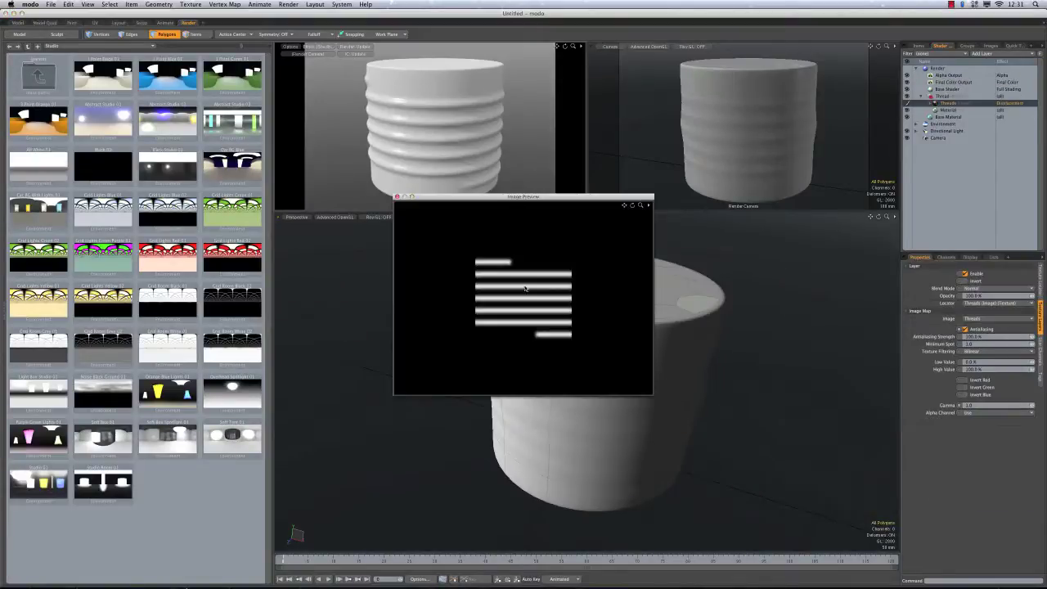
left_click_drag(525, 288, 568, 287, "ctrl+alt")
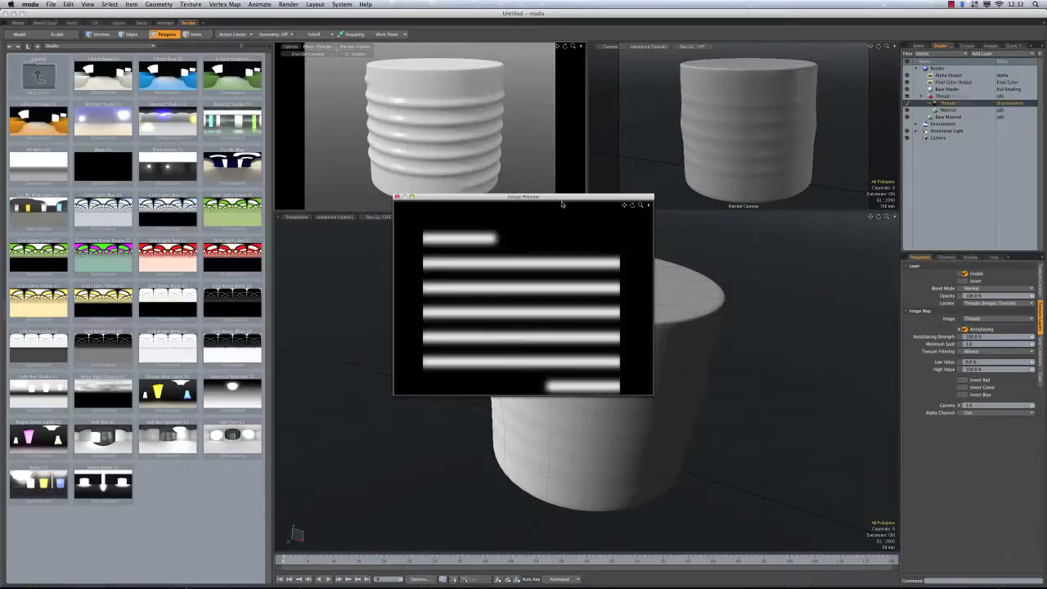
left_click_drag(570, 197, 779, 170)
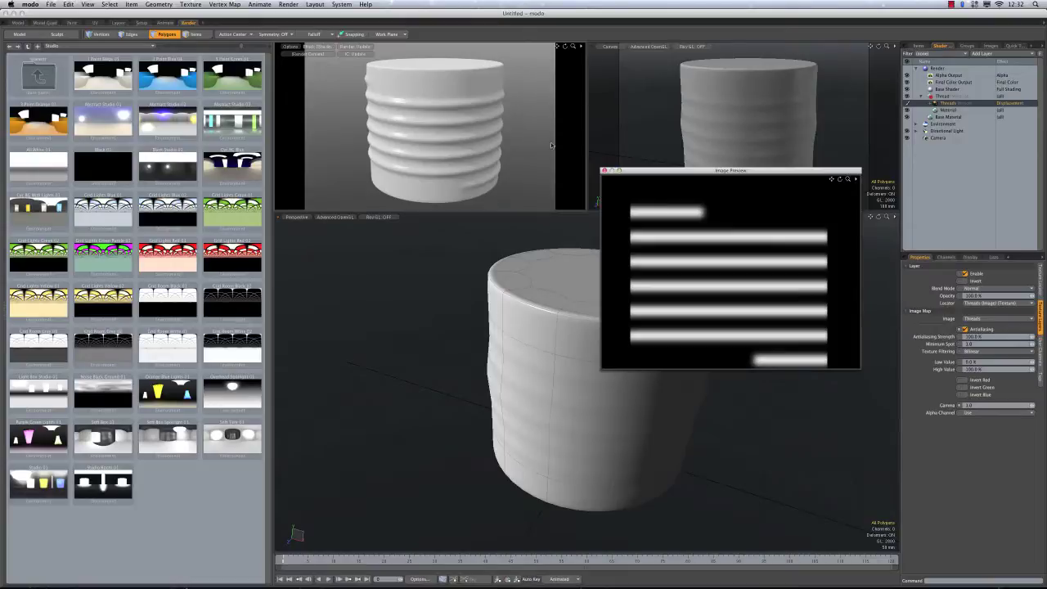
left_click_drag(781, 171, 787, 126)
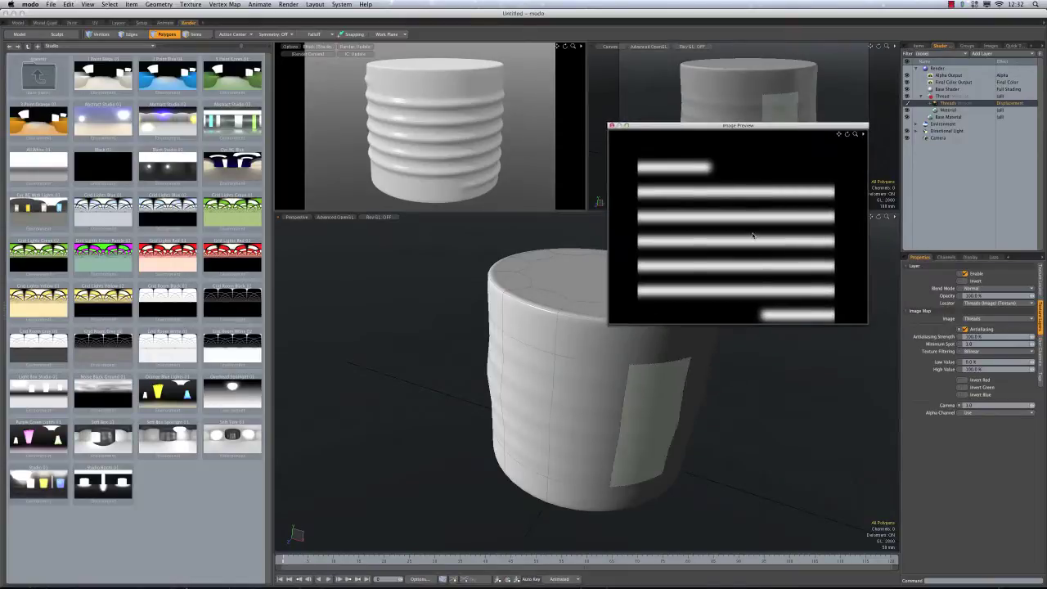
left_click(612, 125)
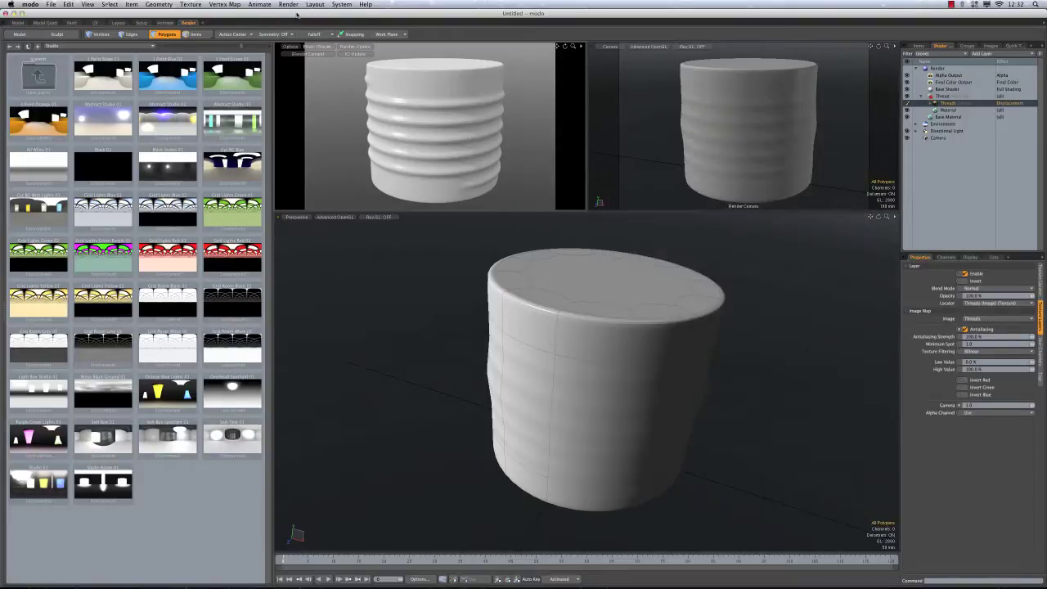
Return to the UV workspace, select the UV island of the cylinder's side, and apply a linear falloff
left_click_drag(659, 337, 643, 318, "alt")
left_click(94, 22)
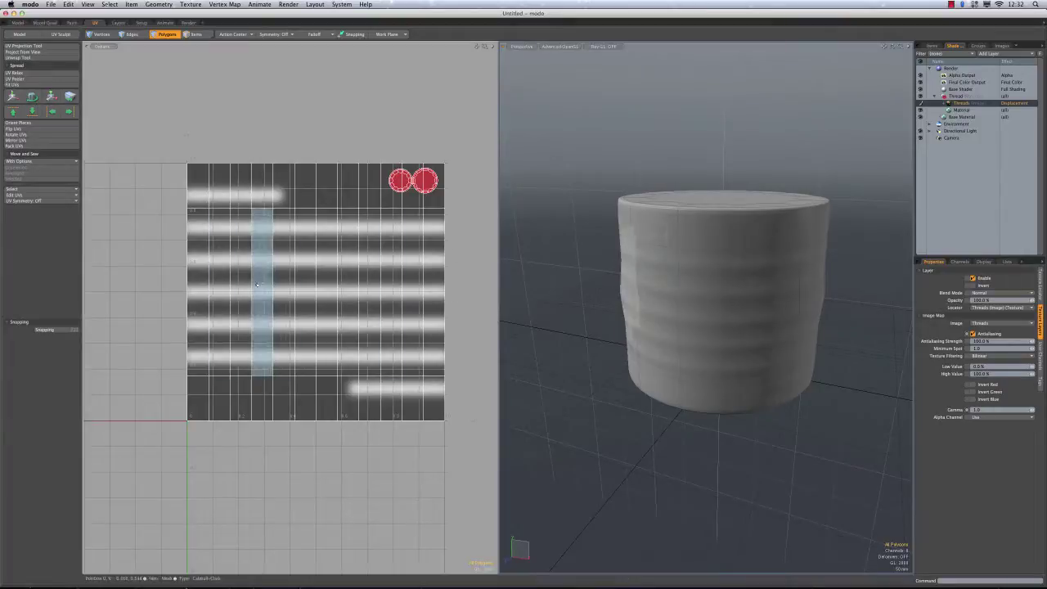
double_click(198, 279)
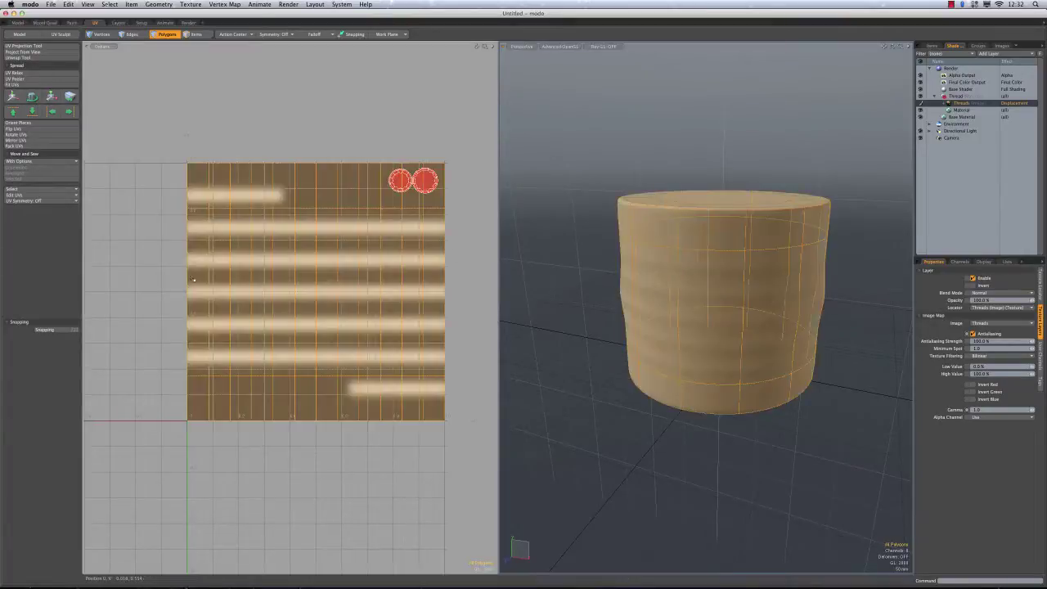
scroll(417, 295, "up", 1)
mouse_move(416, 295)
left_mouse_down("ctrl+alt")
mouse_move(409, 300)
mouse_move(428, 303)
mouse_move(407, 301)
left_mouse_up("ctrl+alt")
left_click(314, 34)
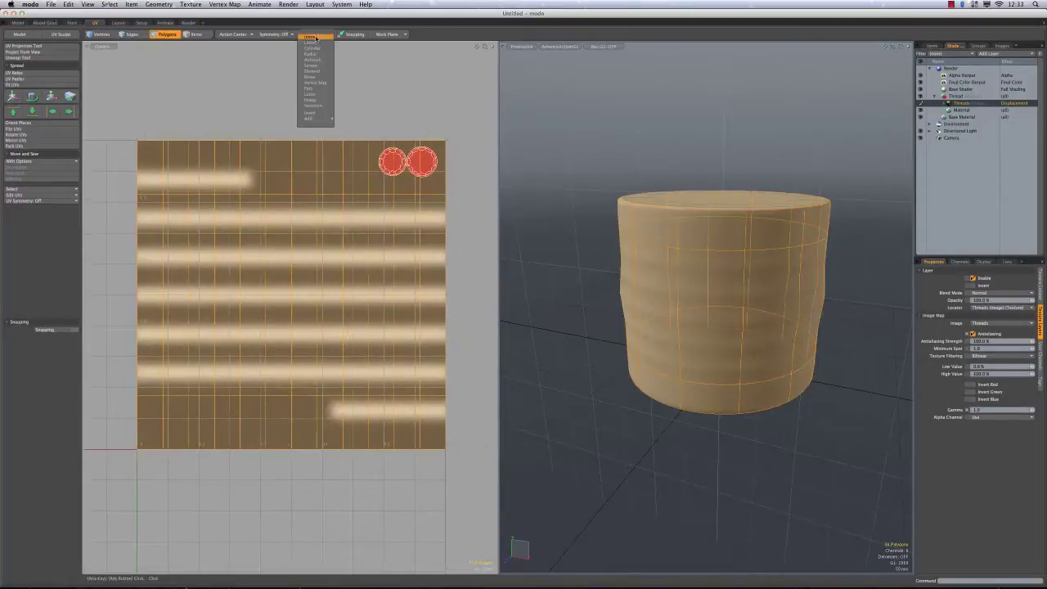
left_click(318, 45)
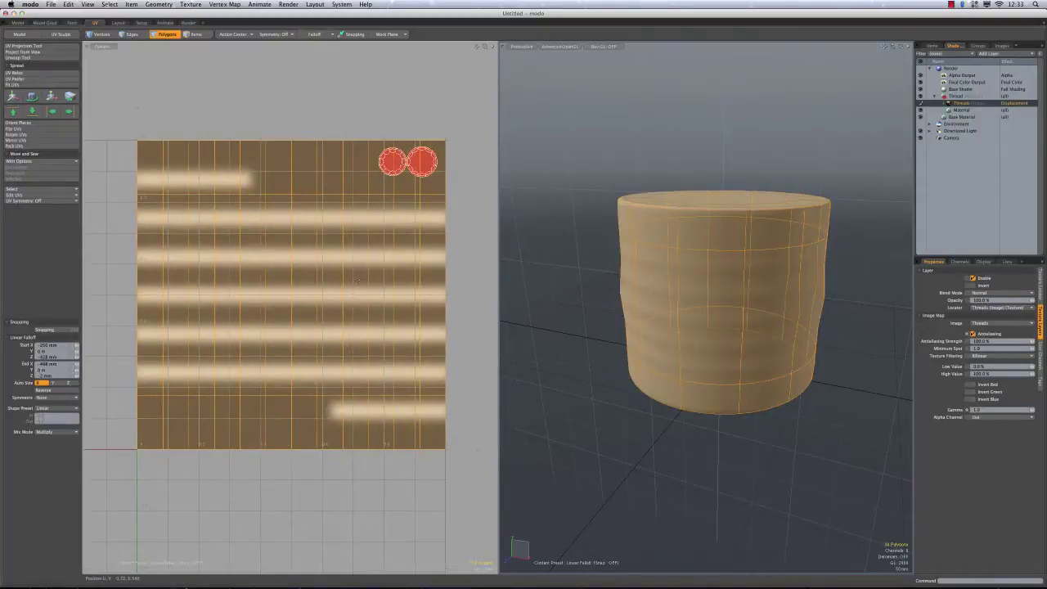
Position the linear falloff along the UV island's bottom edge, starting at its right corner and ending at its left corner
key("w")
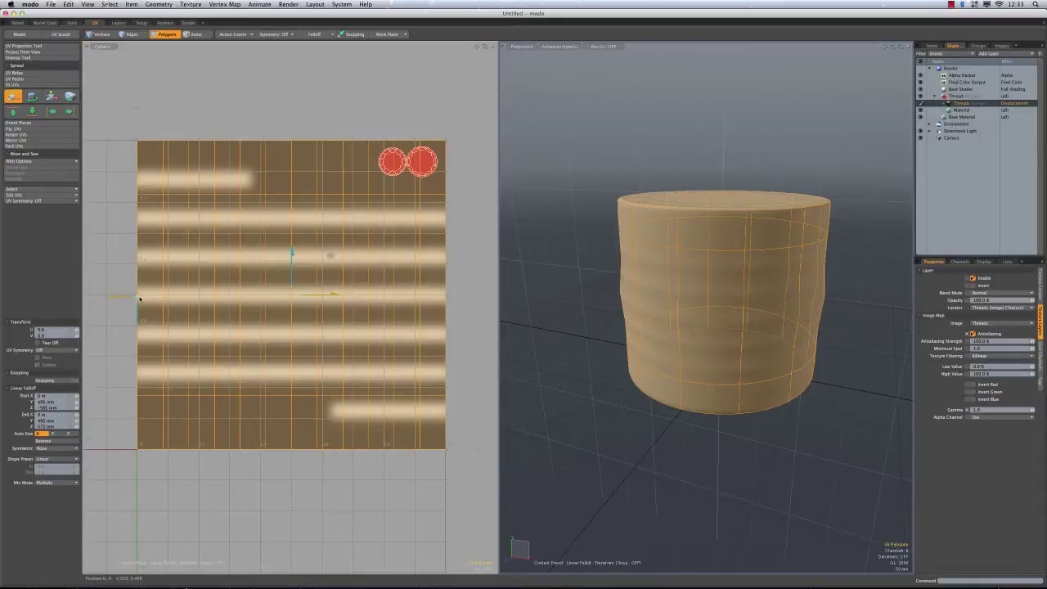
left_click_drag(135, 373, 137, 450)
left_click_drag(142, 135, 138, 140)
left_click_drag(138, 452, 136, 451)
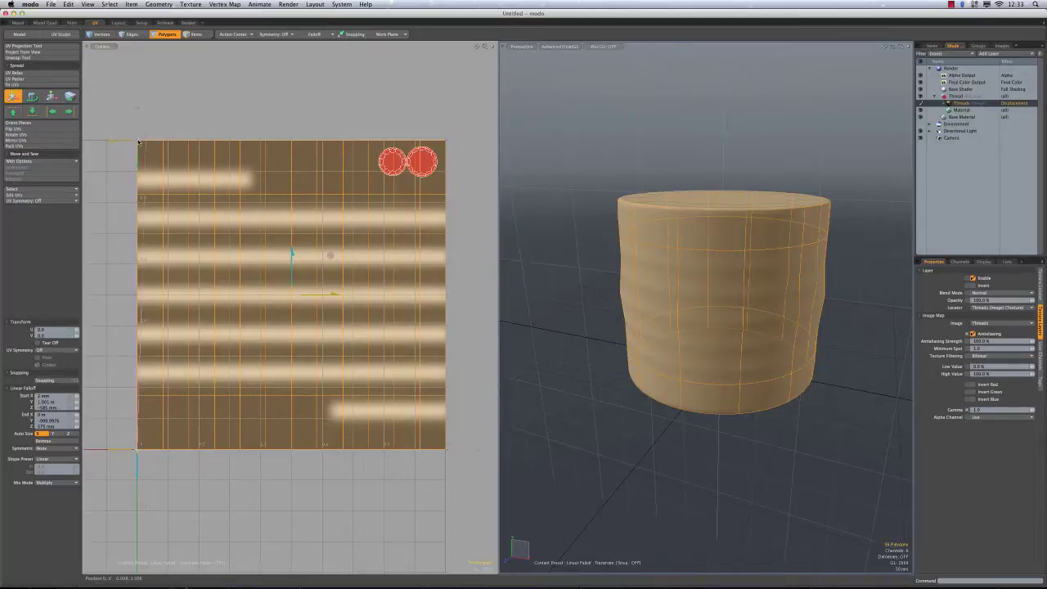
left_click_drag(137, 142, 446, 449)
Slant the side's UV island upward through the falloff with a V offset of 1/8
left_click_drag(288, 262, 292, 220)
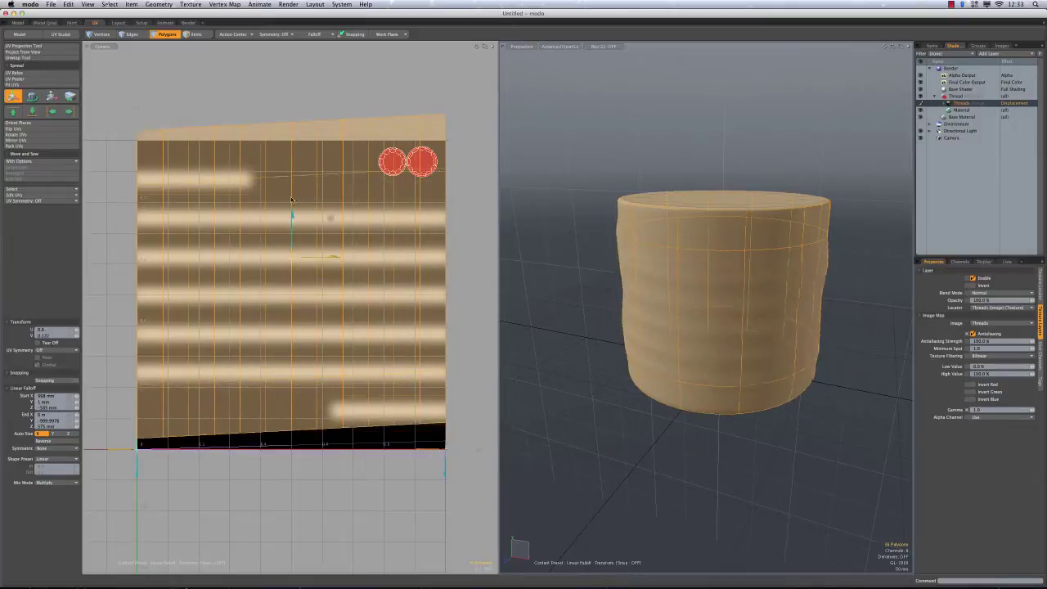
key("super+z")
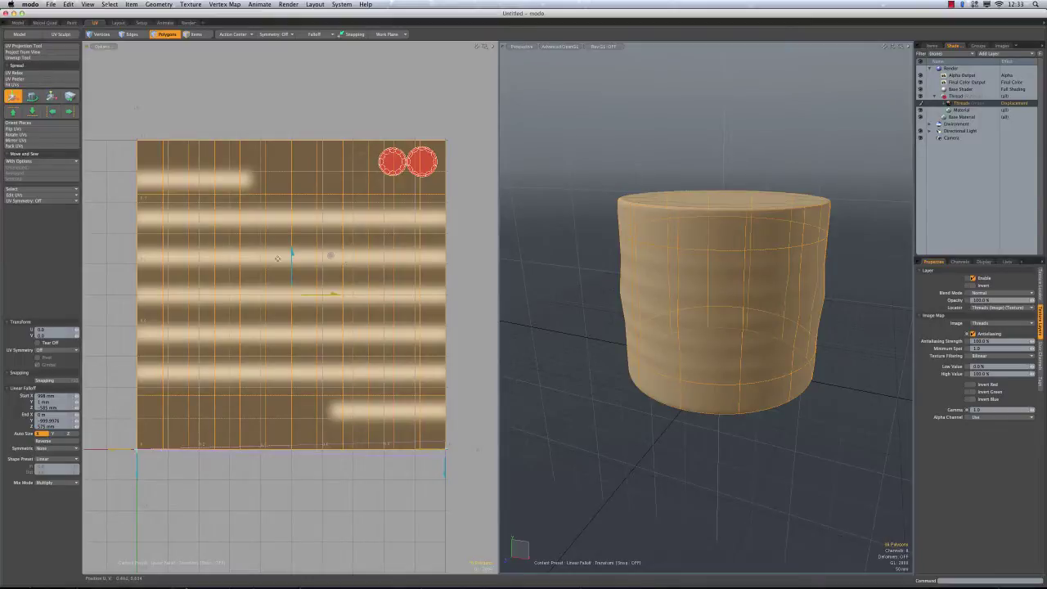
left_click_drag(294, 253, 292, 232)
left_click(39, 336)
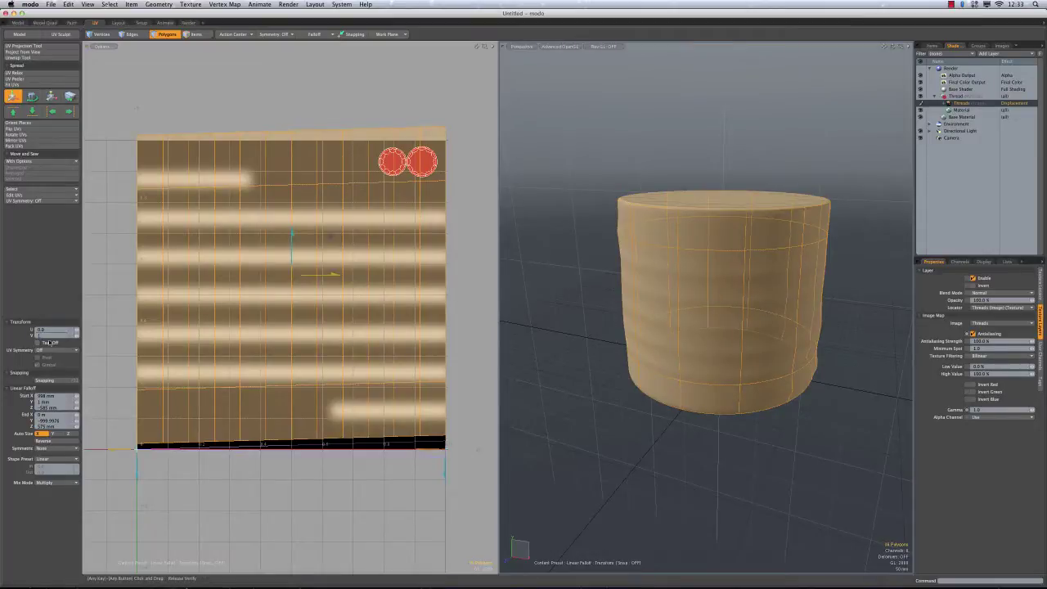
type("1/8")
key("Return")
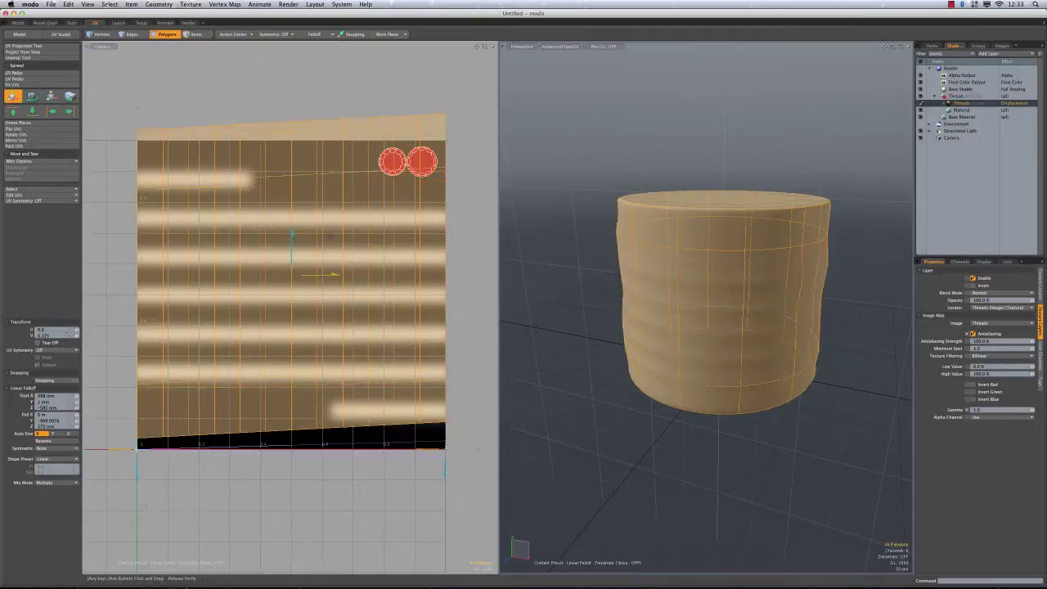
left_click_drag(887, 289, 834, 263, "alt")
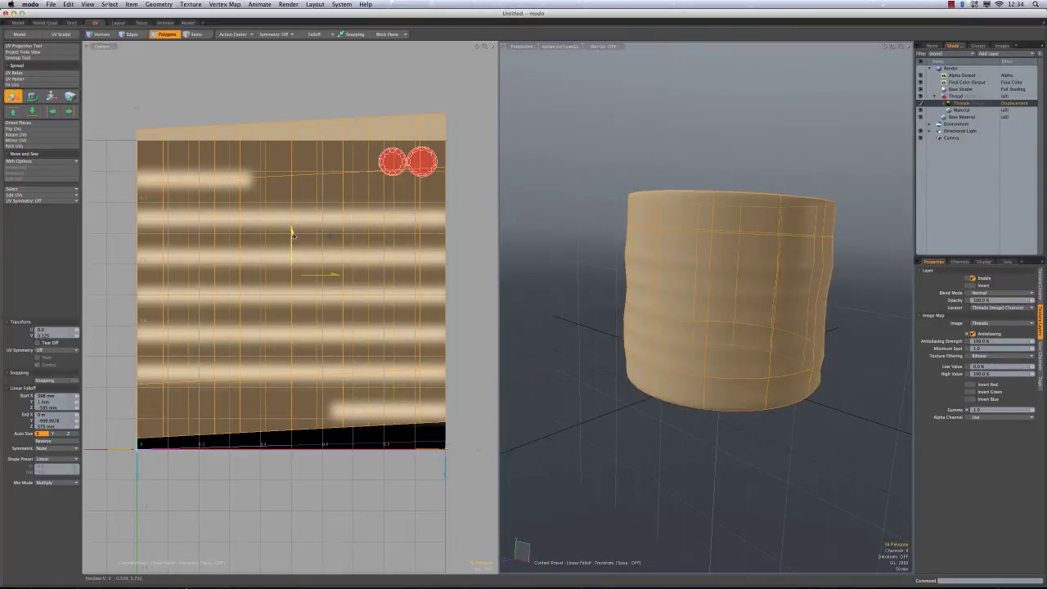
Drop the falloff and lower the slanted UV island until its left edge fits the UV square
left_click_drag(291, 233, 292, 248)
key("super+z")
key("space")
key("space")
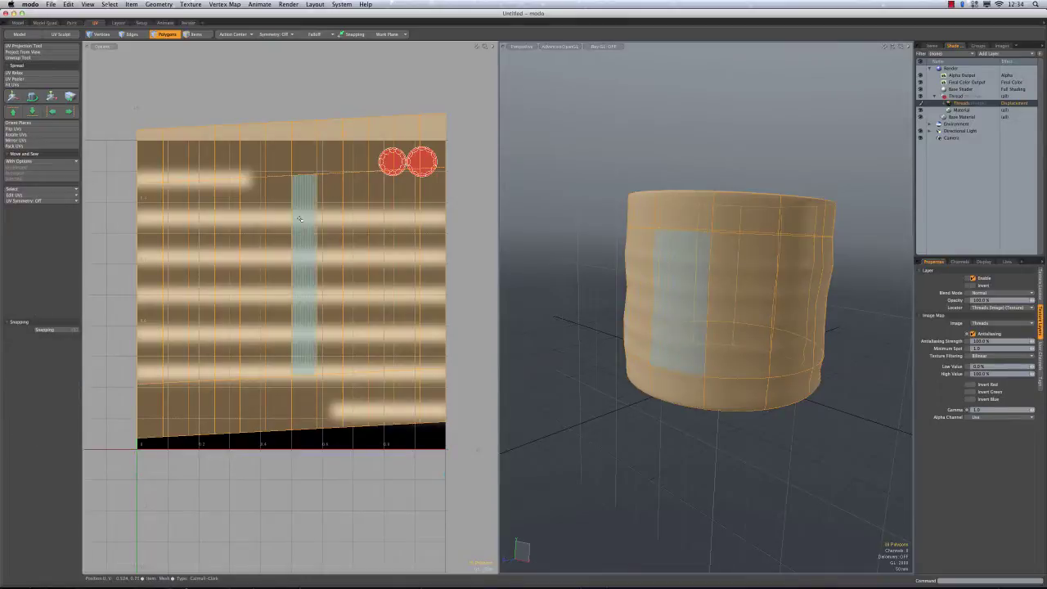
key("w")
left_click_drag(293, 214, 294, 182)
key("super+z")
left_click_drag(334, 218, 334, 220)
left_click_drag(294, 182, 294, 183)
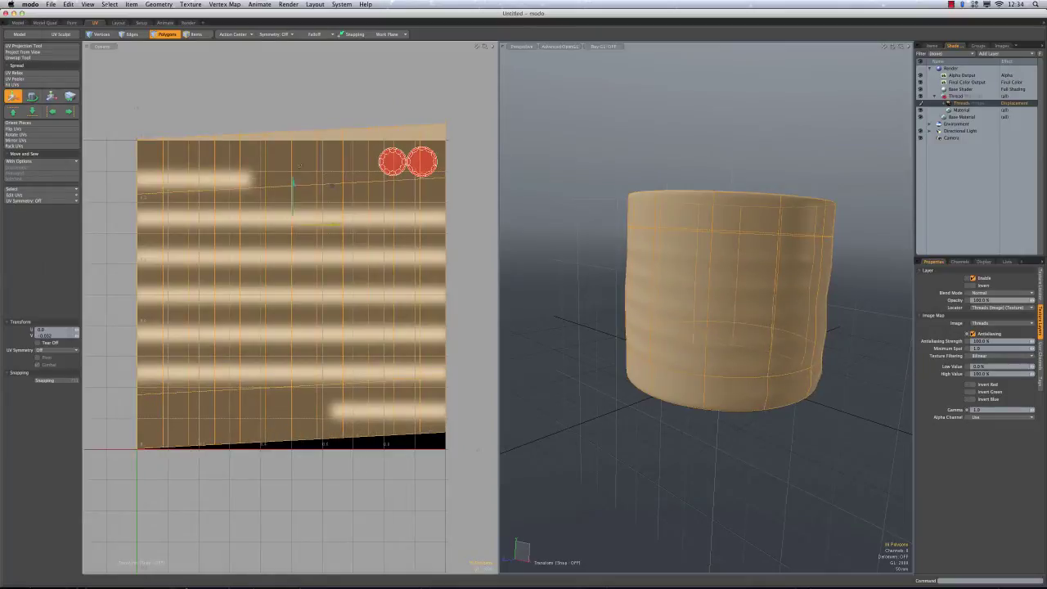
Deselect the polygons and examine how the thread lines meet at the cylinder's seam
key("q")
left_click(746, 133)
left_click_drag(770, 284, 476, 106, "alt")
left_click_drag(695, 360, 786, 339, "alt")
left_click_drag(671, 340, 756, 394, "ctrl+alt")
left_click(747, 179)
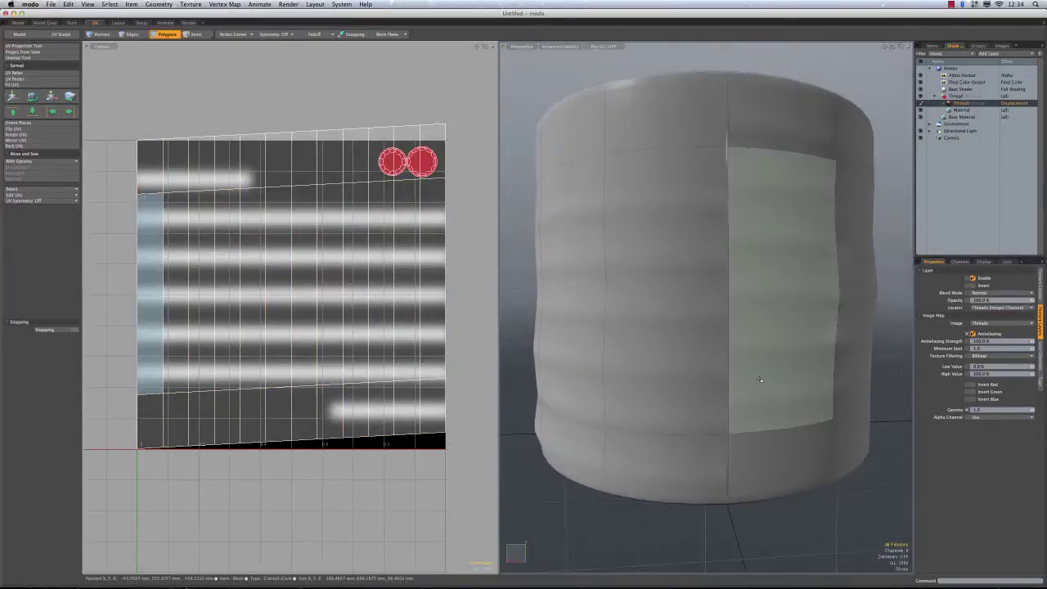
Try shifting the side's UV island once more and undo the UV moves back to the straight layout
double_click(360, 368)
key("w")
left_click_drag(384, 412, 385, 402)
key("super+z")
key("q")
key("super+z")
key("super+z")
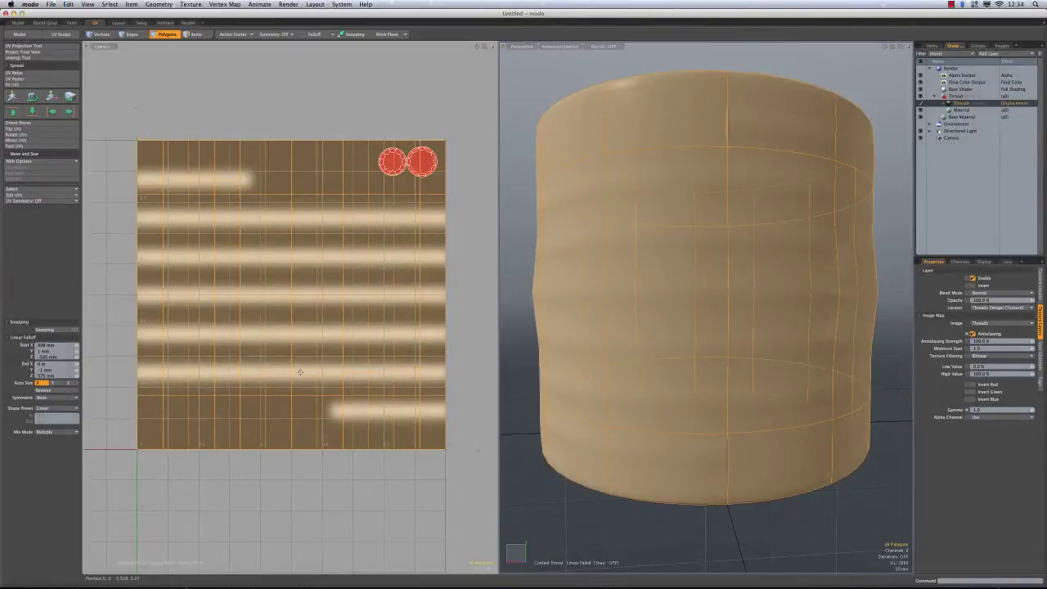
Lay the linear falloff across the UV island's middle from left to right and slant the UVs upward by about 0.132 in V
key("w")
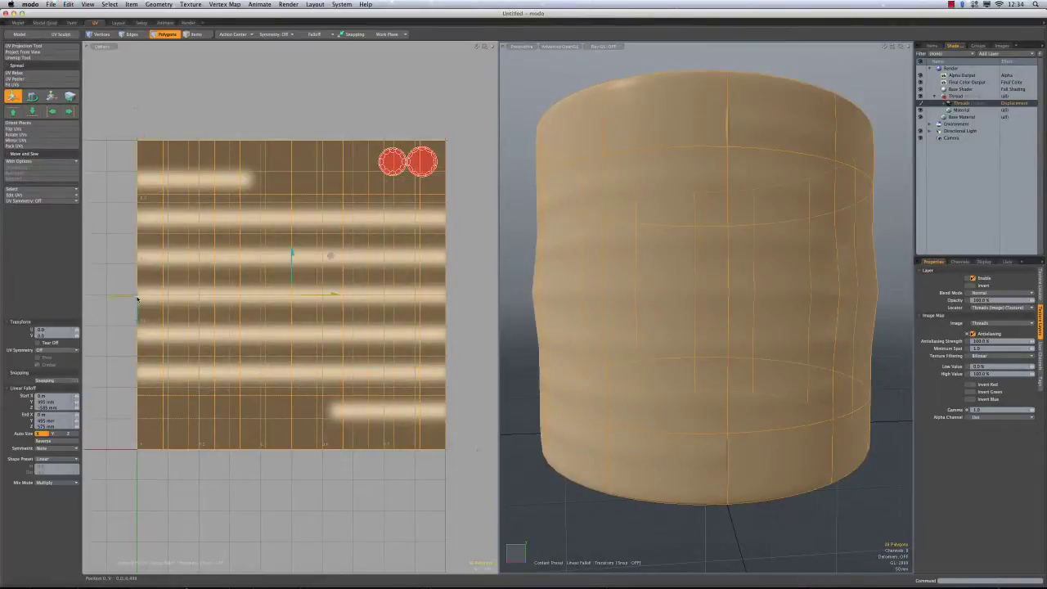
right_click_drag(167, 296, 392, 299)
left_click_drag(331, 255, 329, 215)
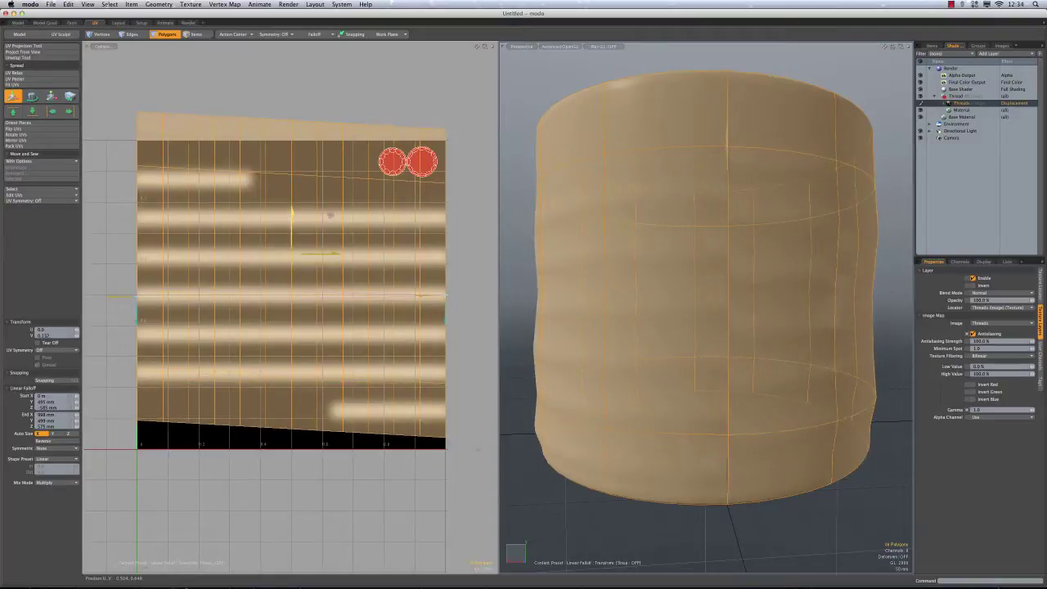
Set the Threads image's effect to Diffuse Color and slant the UVs further until the stripes meet across the cylinder's seam
left_click(1019, 105)
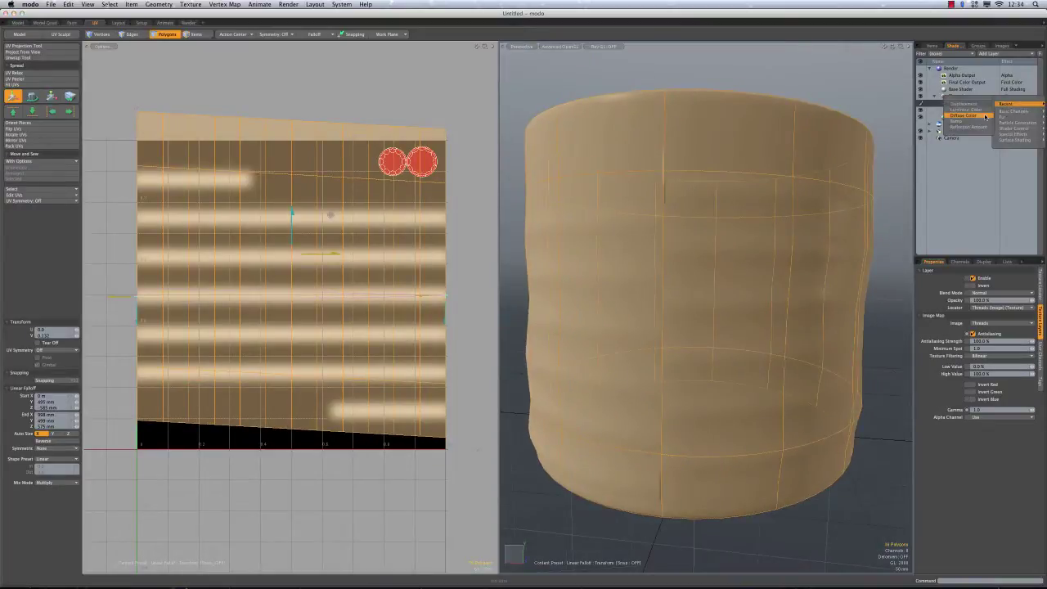
left_click(982, 115)
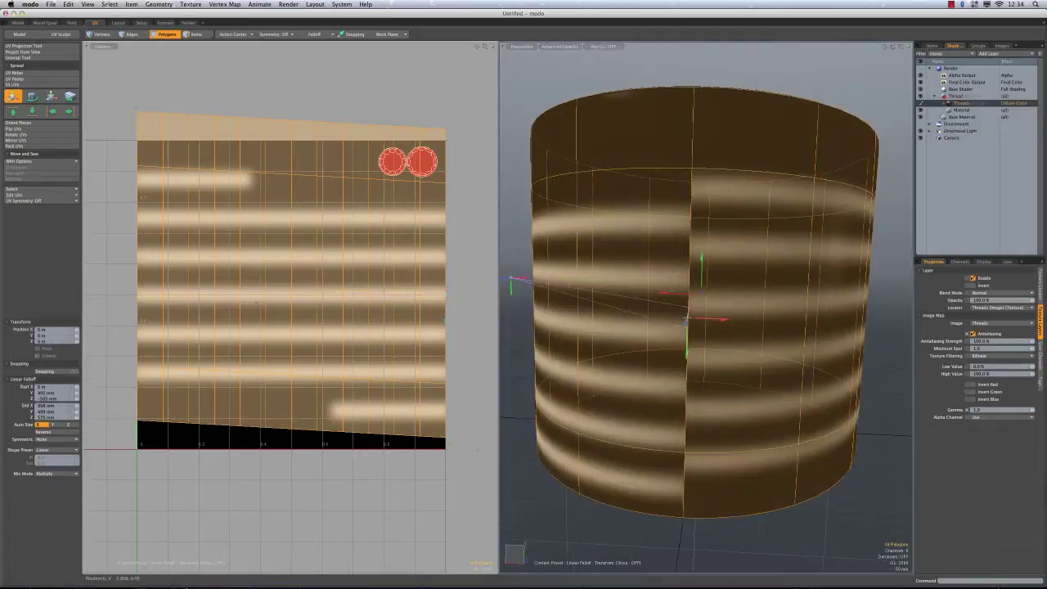
left_click_drag(466, 294, 461, 334, "alt")
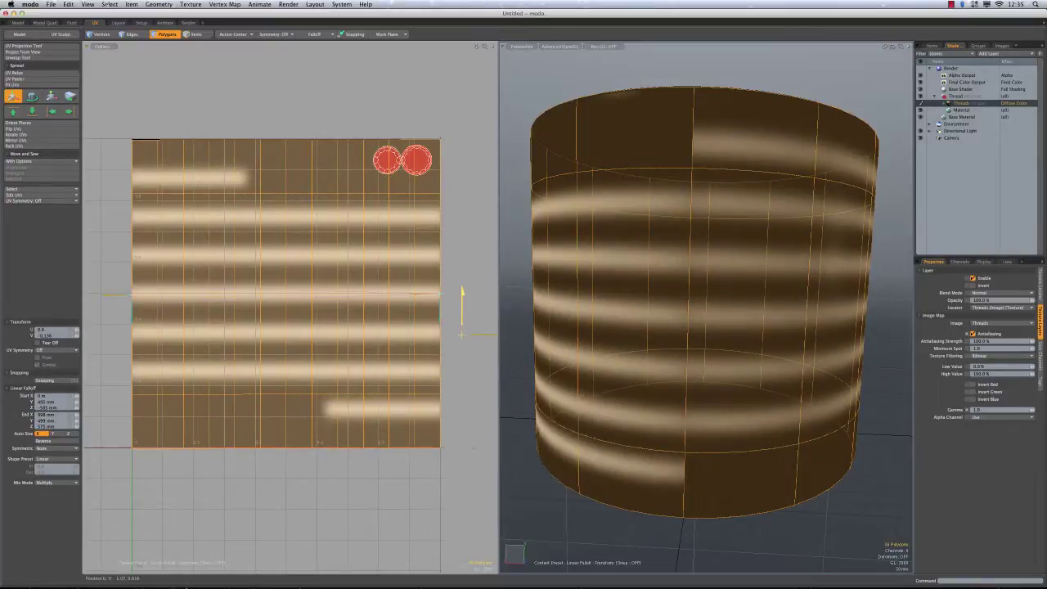
left_click_drag(461, 334, 461, 311)
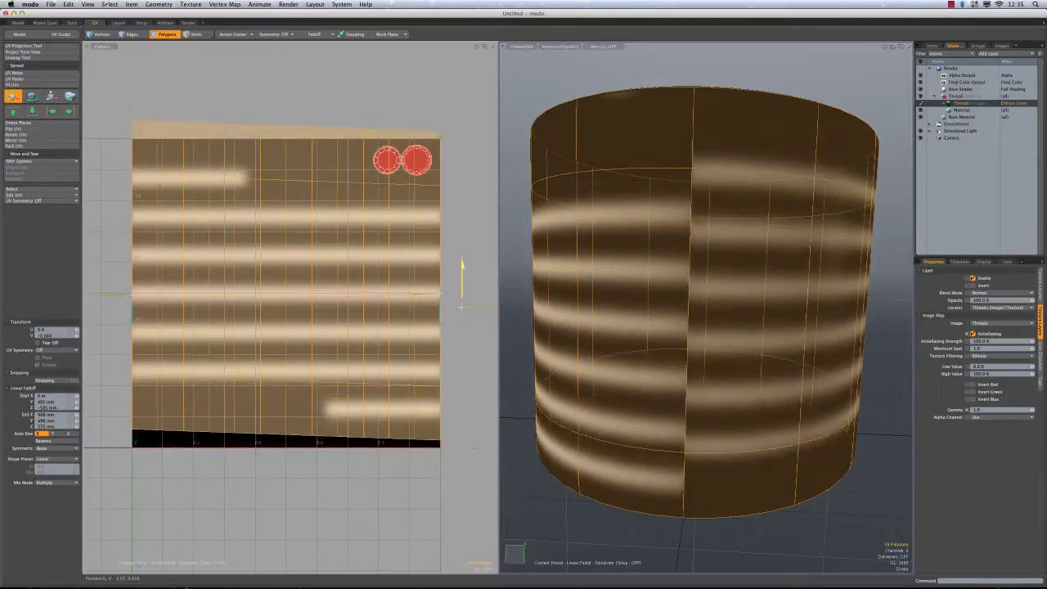
left_click_drag(462, 307, 463, 243)
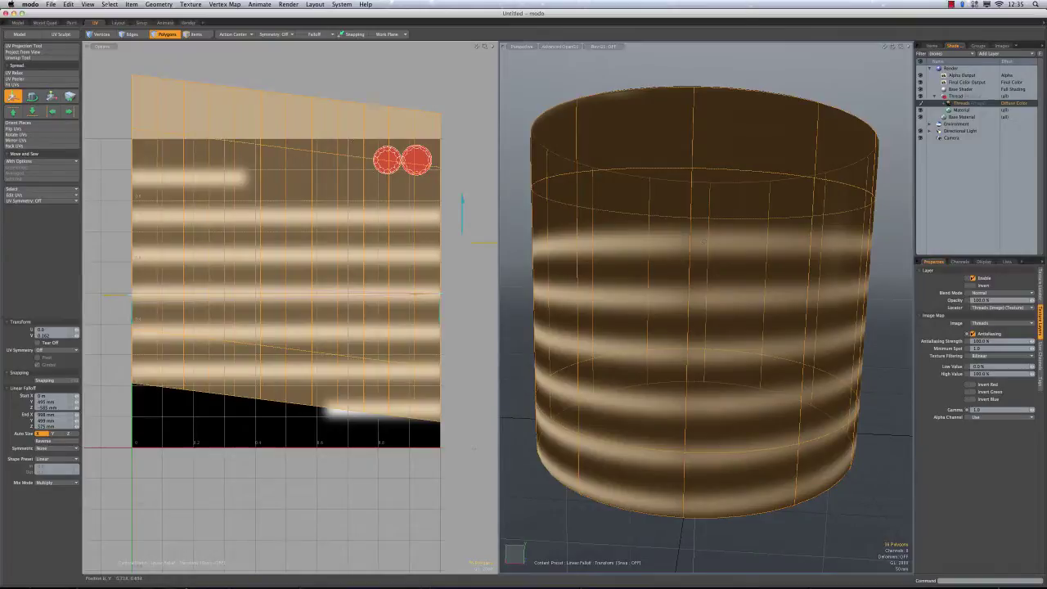
Drop the falloff and lower the whole slanted UV island by about 0.11 in V
key("q")
key("Escape")
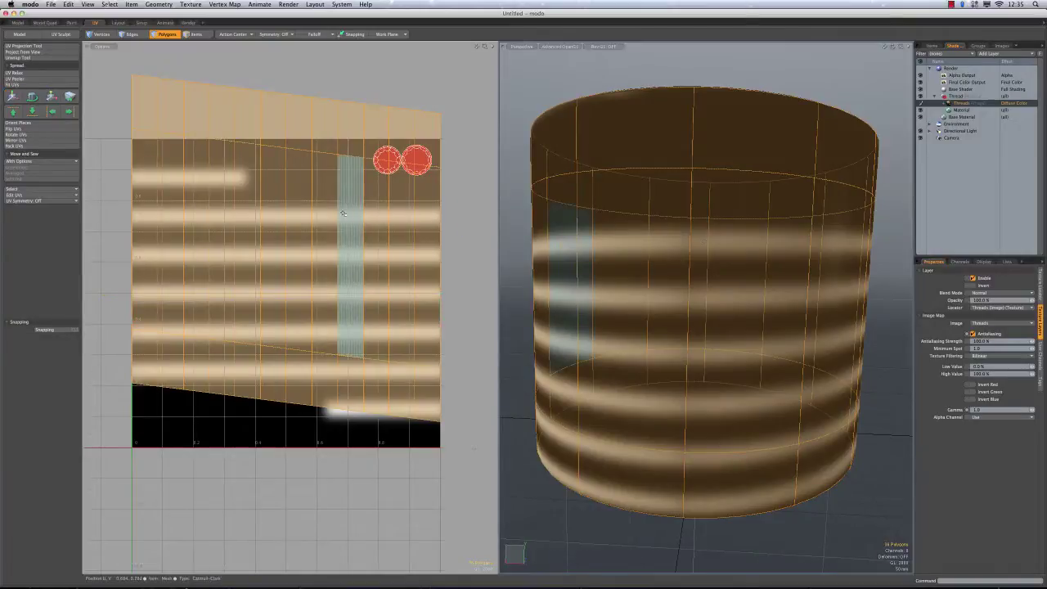
key("w")
left_click_drag(286, 204, 285, 241)
left_click_drag(837, 270, 851, 230, "alt")
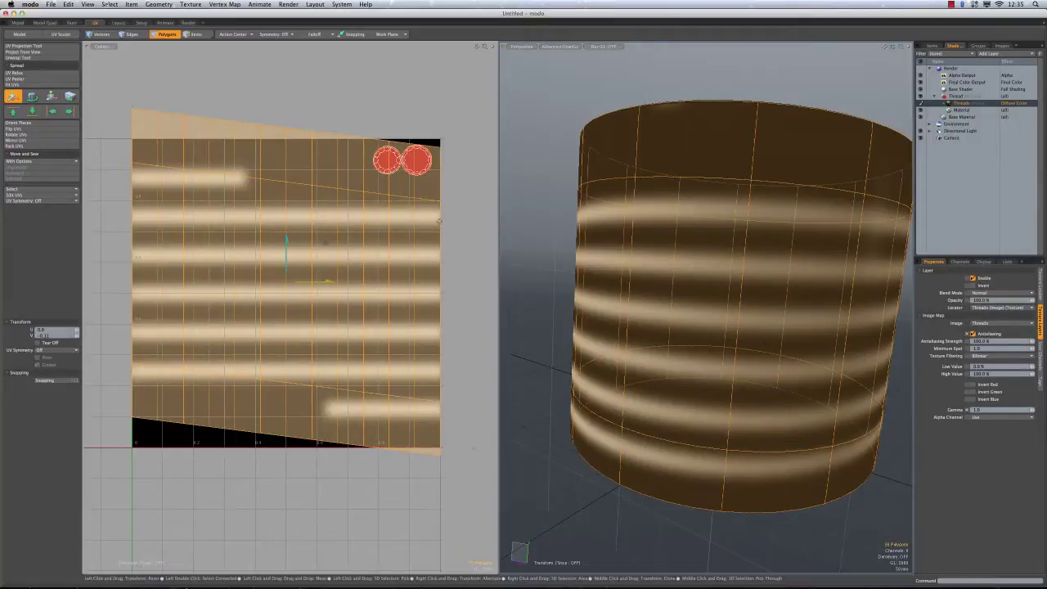
left_click_drag(605, 123, 561, 139, "alt")
key("q")
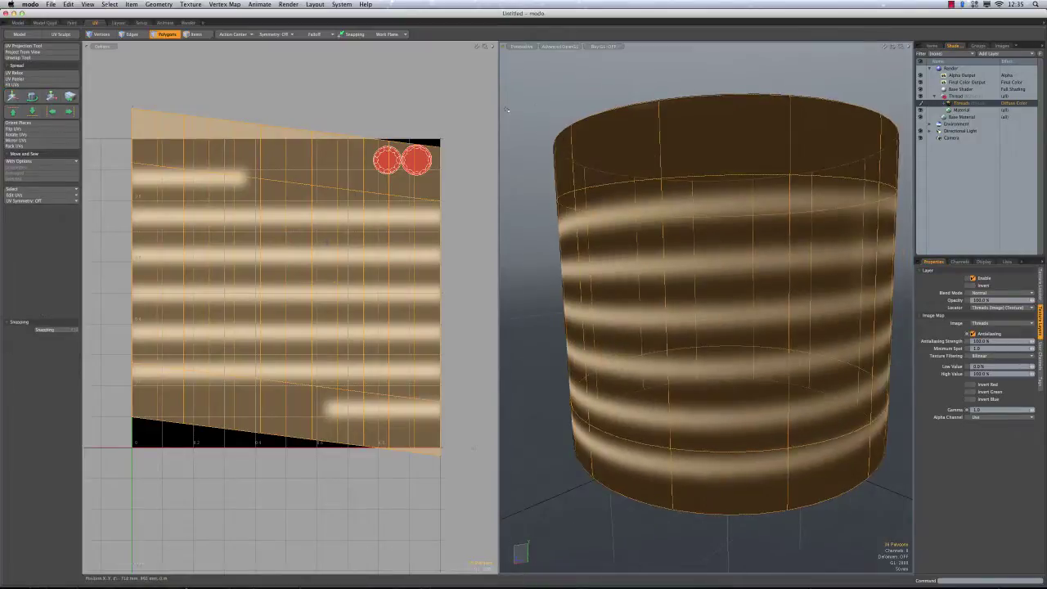
Deselect the polygons and examine the stripes up close where they cross the cylinder's seam
left_click(537, 132)
left_click_drag(851, 196, 677, 328, "alt")
scroll(736, 304, "down", 2)
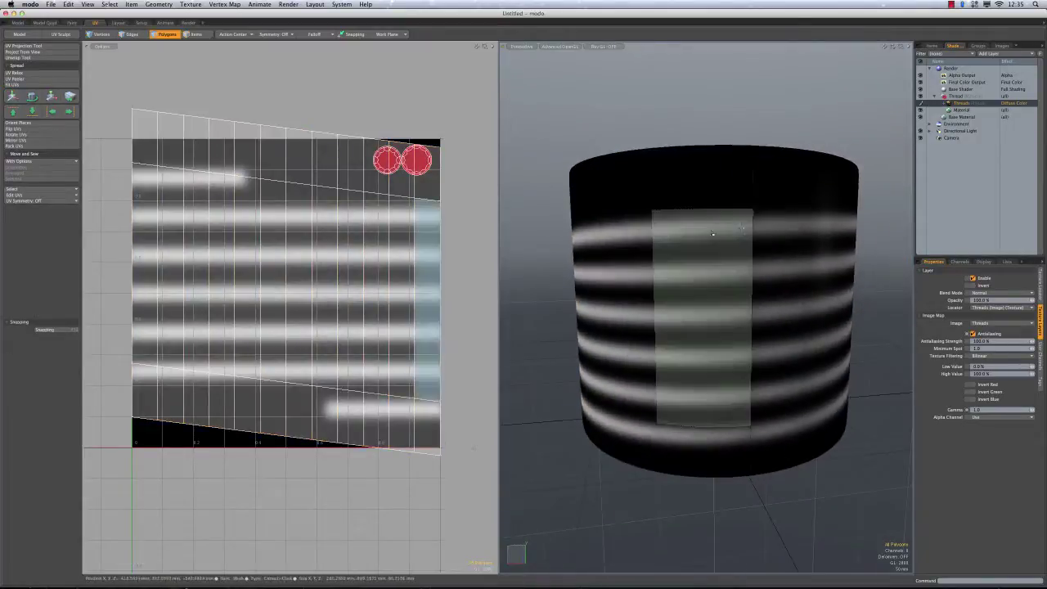
left_click_drag(762, 230, 724, 229, "alt")
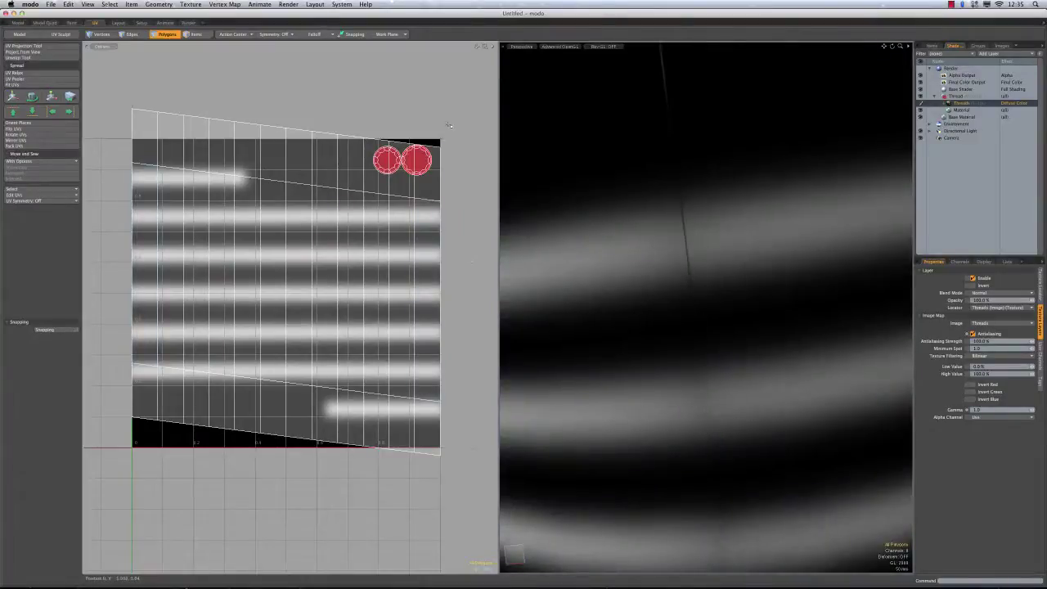
Try shifting the seam edges on the UV island's right side horizontally, undo the move and clear the edge selection
key("1")
key("2")
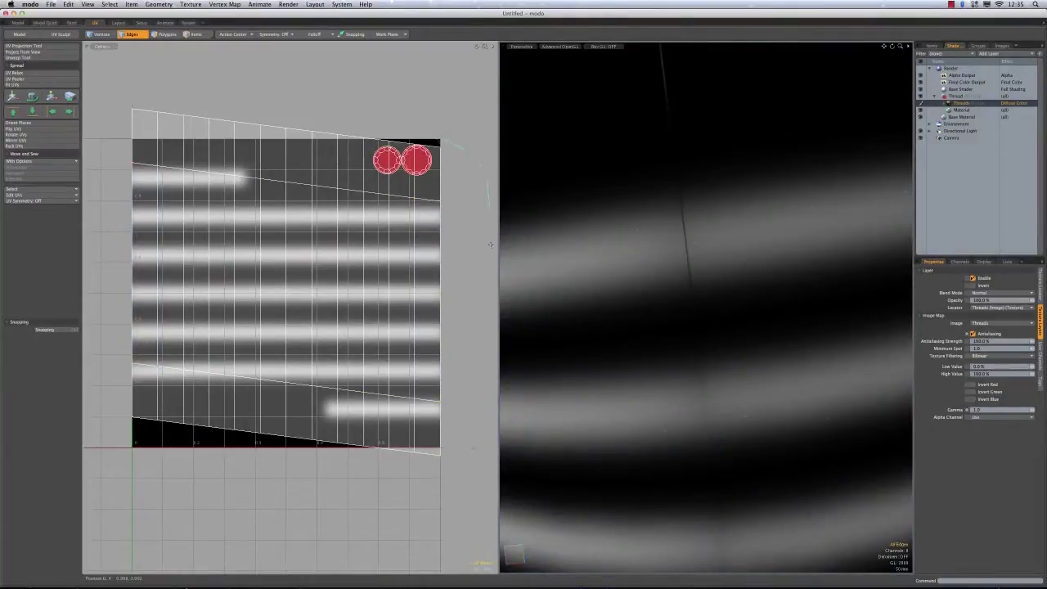
left_click(439, 502)
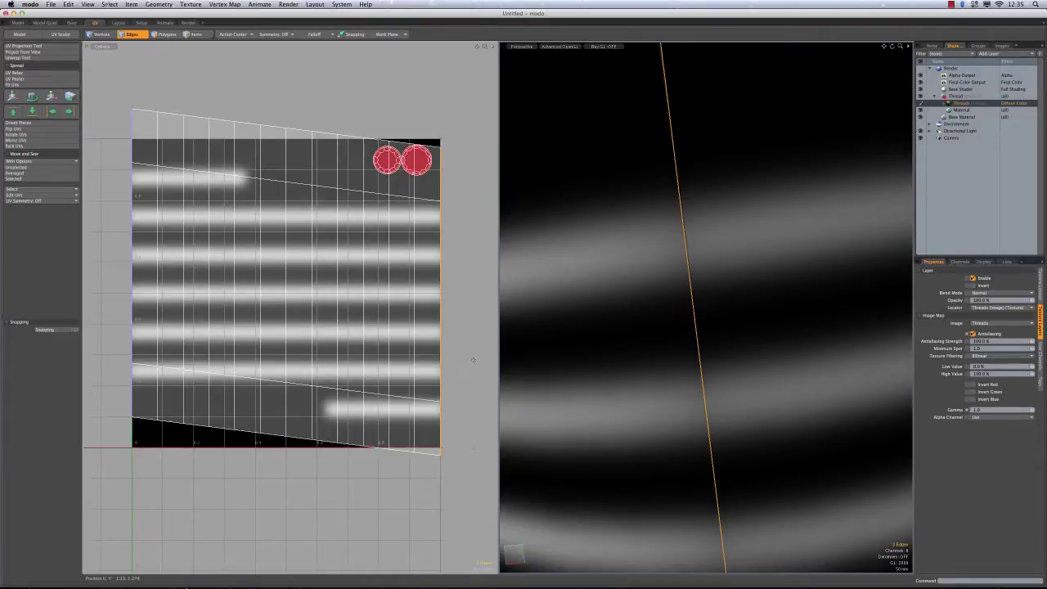
key("w")
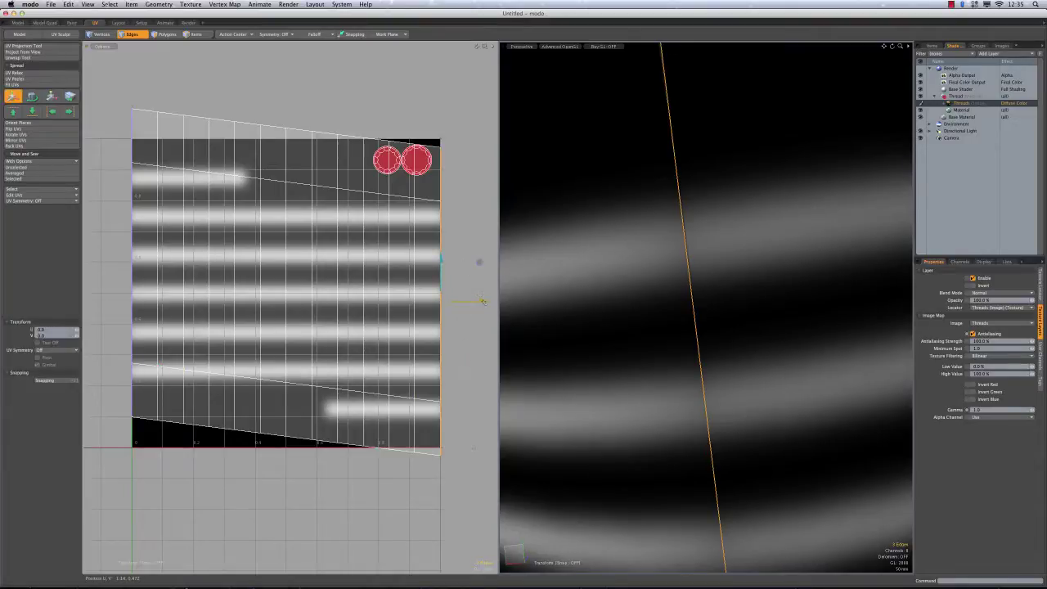
left_click_drag(484, 301, 483, 301)
left_click_drag(480, 262, 473, 262)
key("space")
left_click(477, 224)
key("super+z")
key("super+z")
left_click(469, 232)
scroll(742, 287, "down", 10)
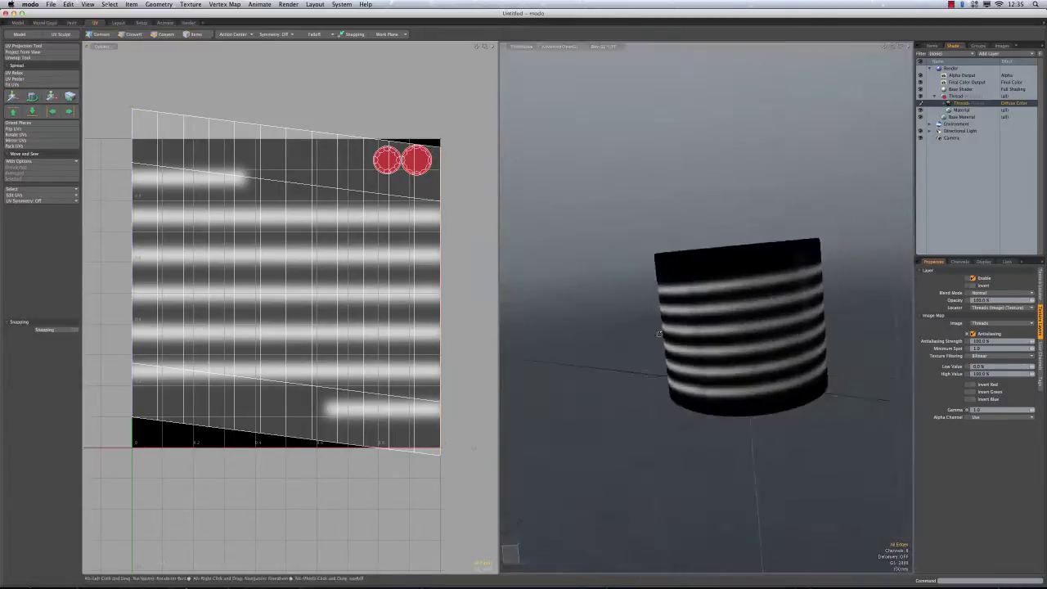
Set the Threads image's effect back to Displacement and inspect the threads in the render preview
left_click_drag(741, 287, 715, 274, "alt")
left_click(1013, 103)
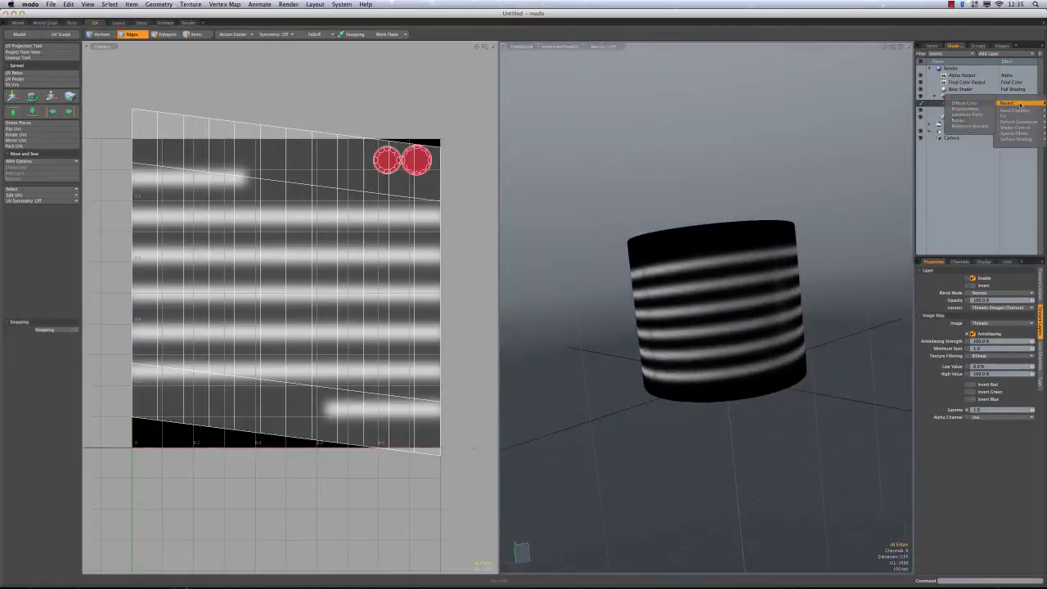
left_click(966, 108)
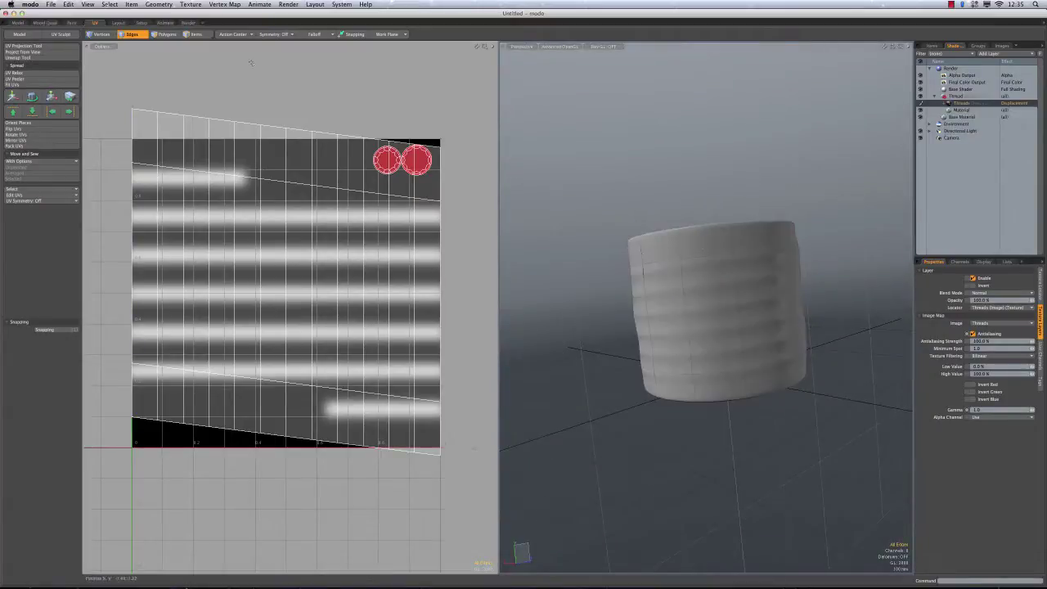
left_click(189, 23)
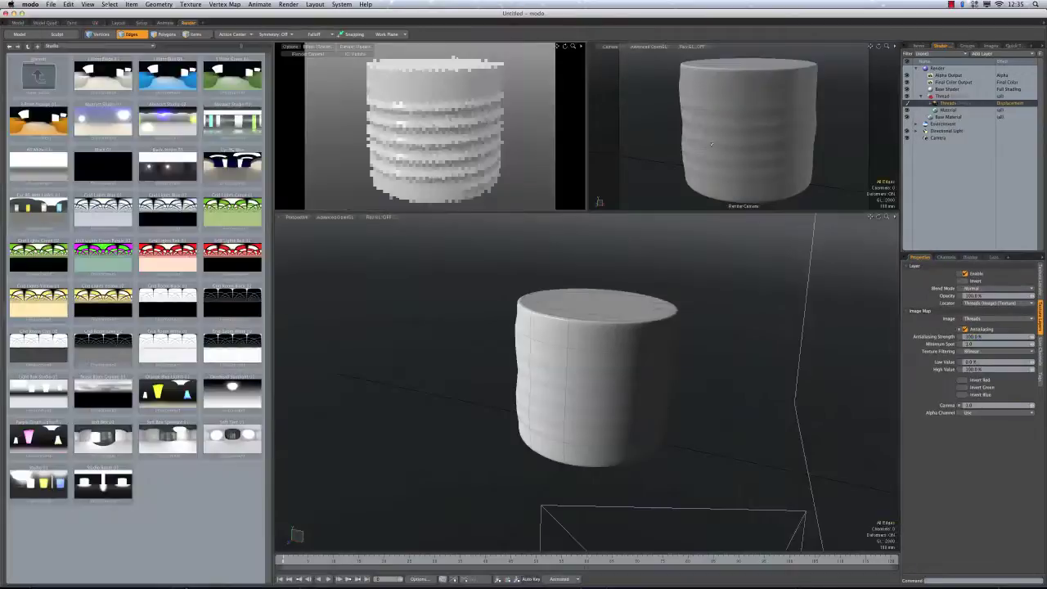
left_click_drag(499, 162, 440, 82, "alt")
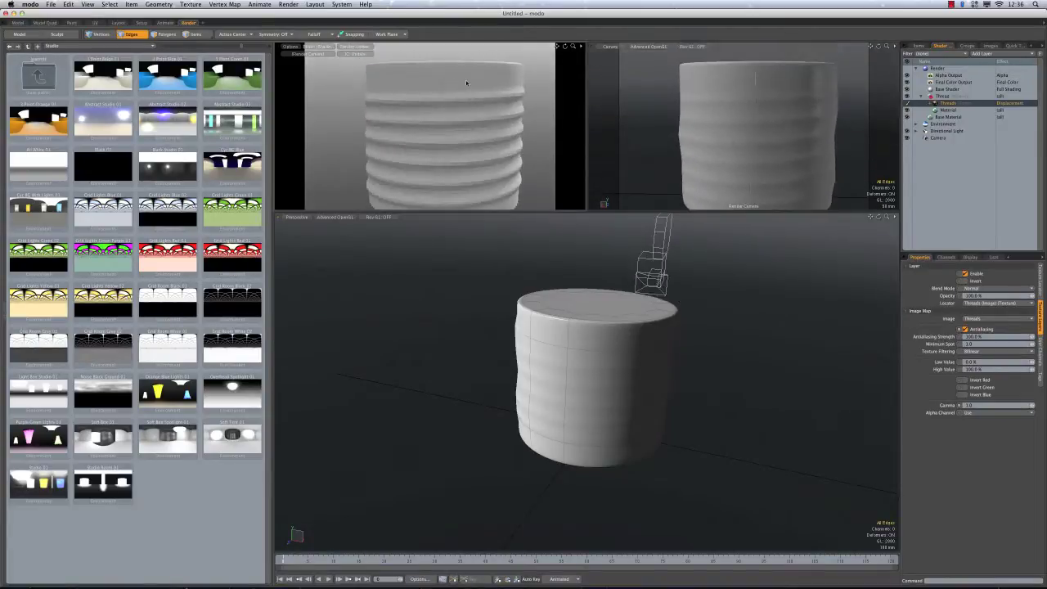
left_click(95, 23)
key("space")
key("space")
key("space")
key("space")
key("space")
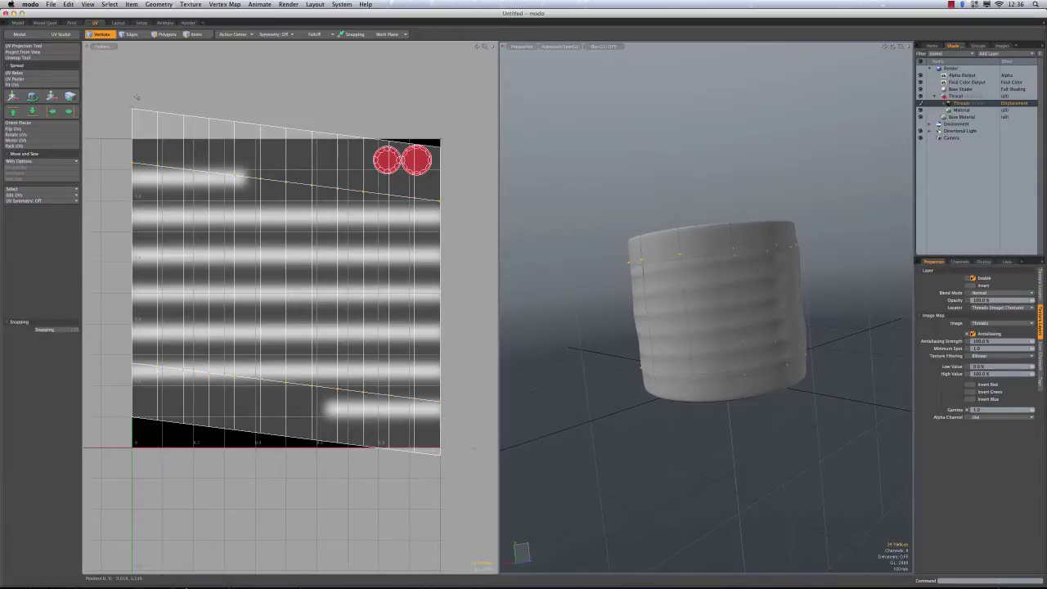
right_click_drag(137, 97, 112, 429)
right_click_drag(137, 480, 137, 480)
key("w")
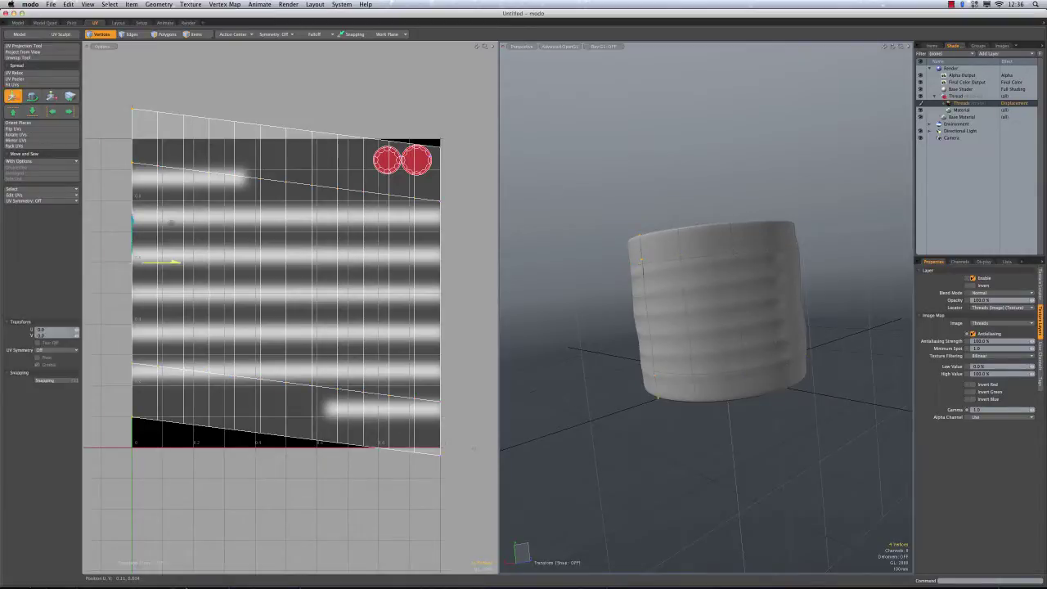
key("q")
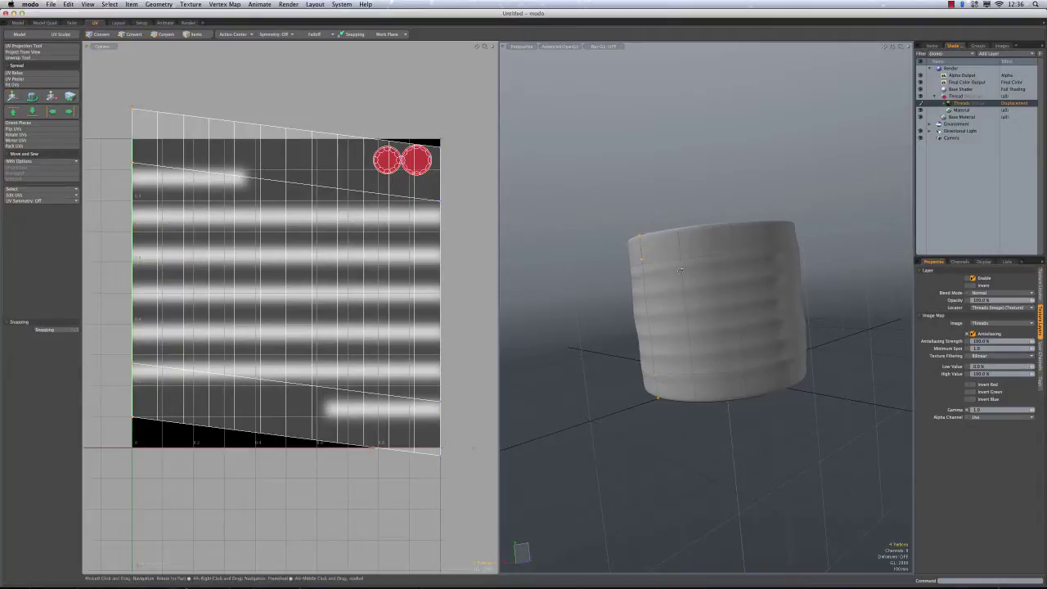
mouse_move(695, 275)
left_mouse_down("alt")
mouse_move(687, 245)
mouse_move(769, 245)
mouse_move(727, 281)
mouse_move(751, 280)
mouse_move(667, 261)
mouse_move(710, 274)
left_mouse_up("alt")
left_click(725, 278)
Check the seam in the render preview and set the Thread material's displacement distance to 40 mm
left_click_drag(710, 274, 705, 225, "alt+shift")
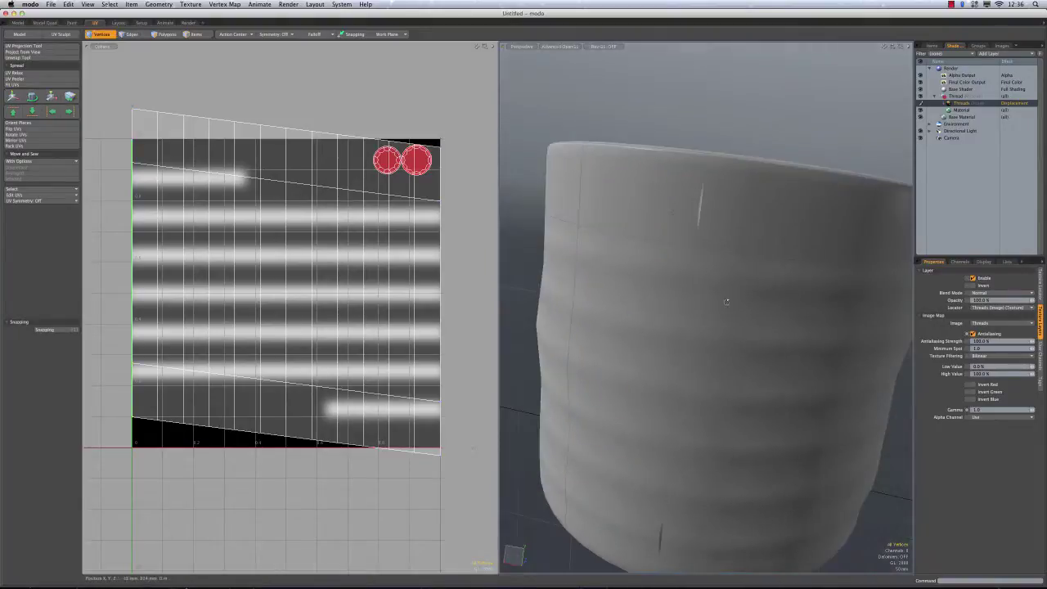
left_click_drag(713, 278, 659, 272, "alt")
left_click(188, 22)
left_click_drag(444, 122, 380, 120, "alt")
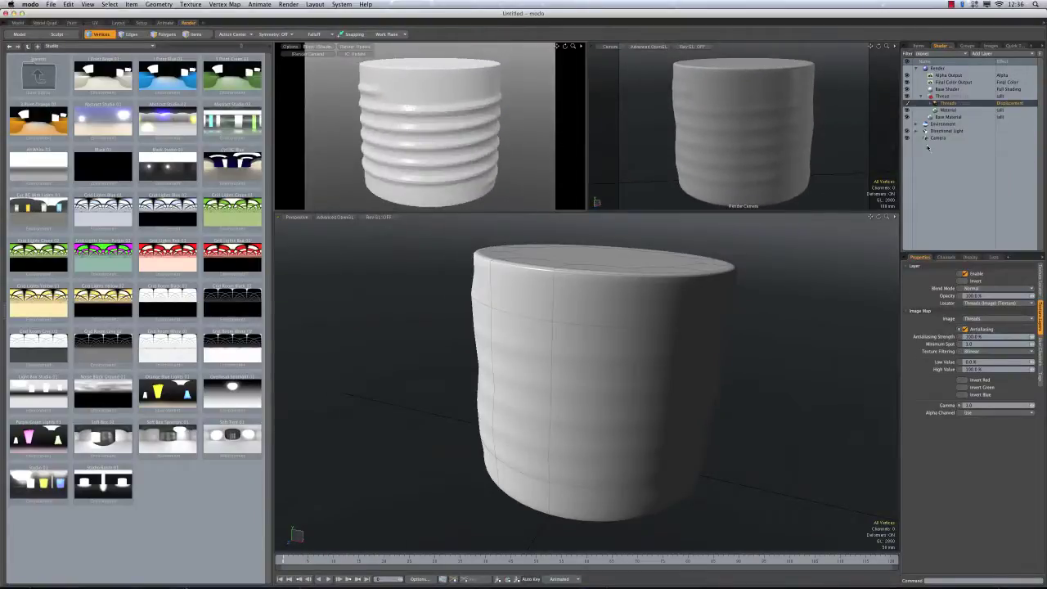
left_click(955, 109)
left_click(953, 110)
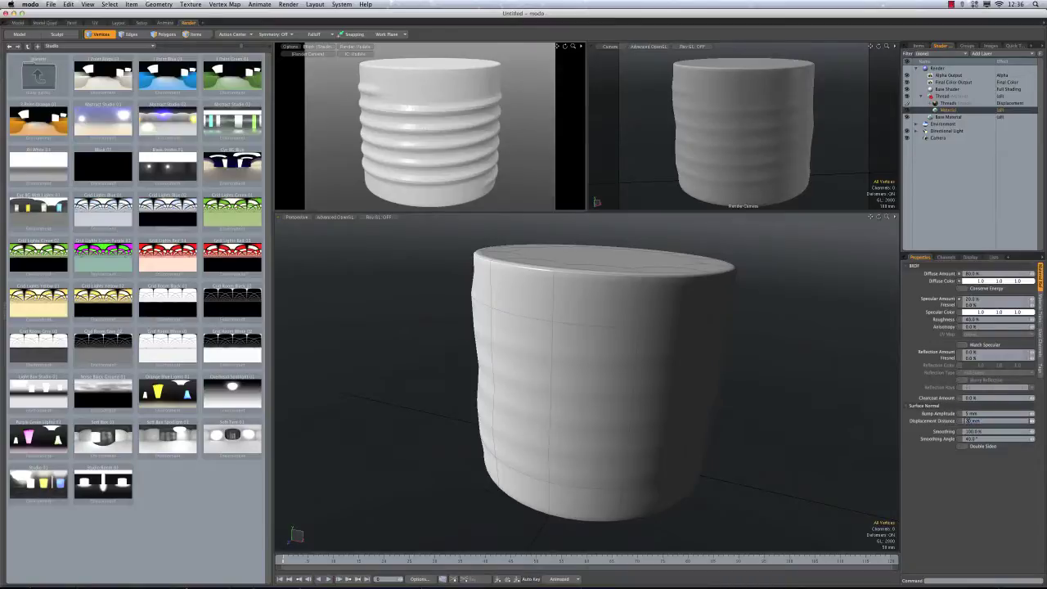
key("Tab")
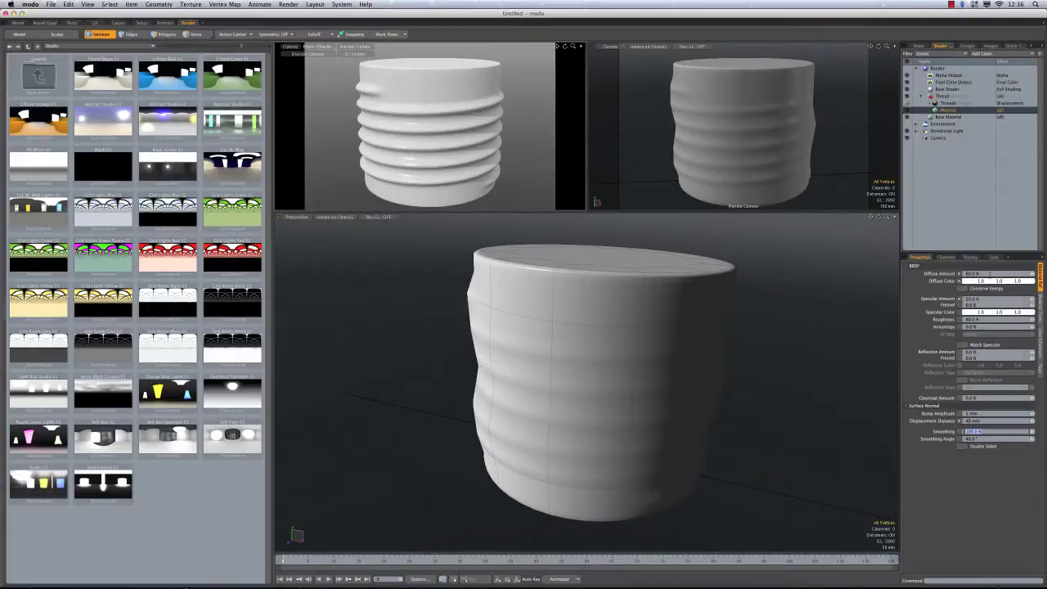
Set the material's diffuse amount to 10%, specular amount to 50% and specular Fresnel to 100%
left_click(990, 274)
type("10")
key("Tab")
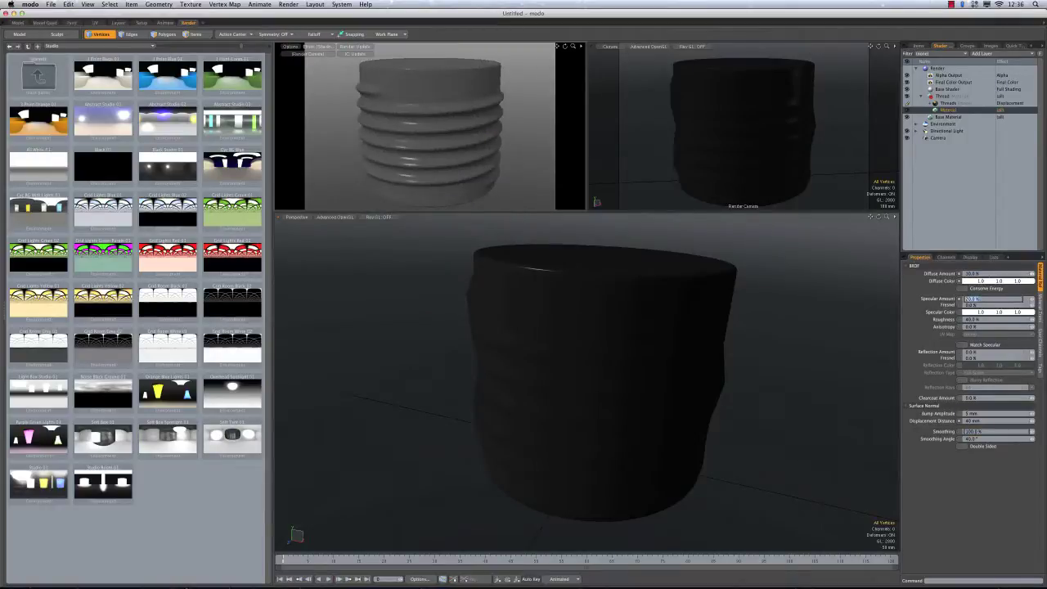
type("50")
key("Tab")
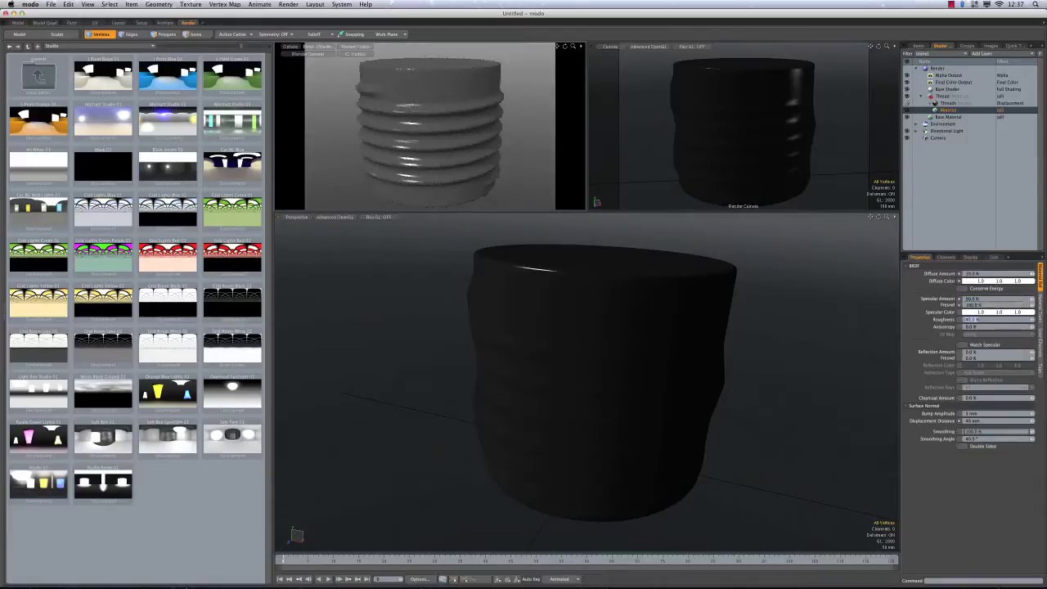
Enable Match Specular and Blurry Reflection for the material and darken its specular color to 0.71 in every channel
left_click(965, 345)
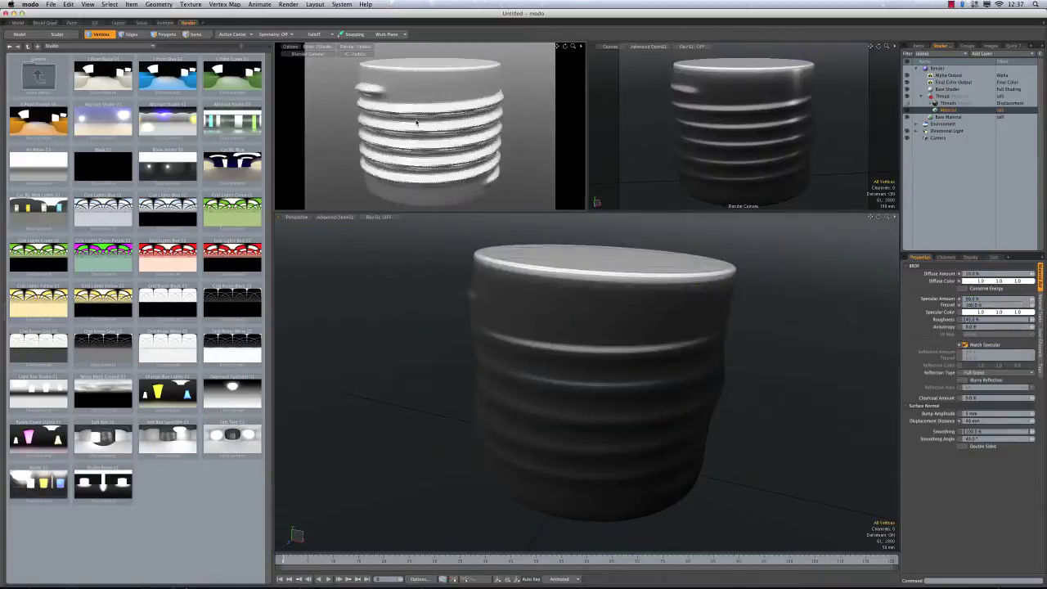
left_click(966, 380)
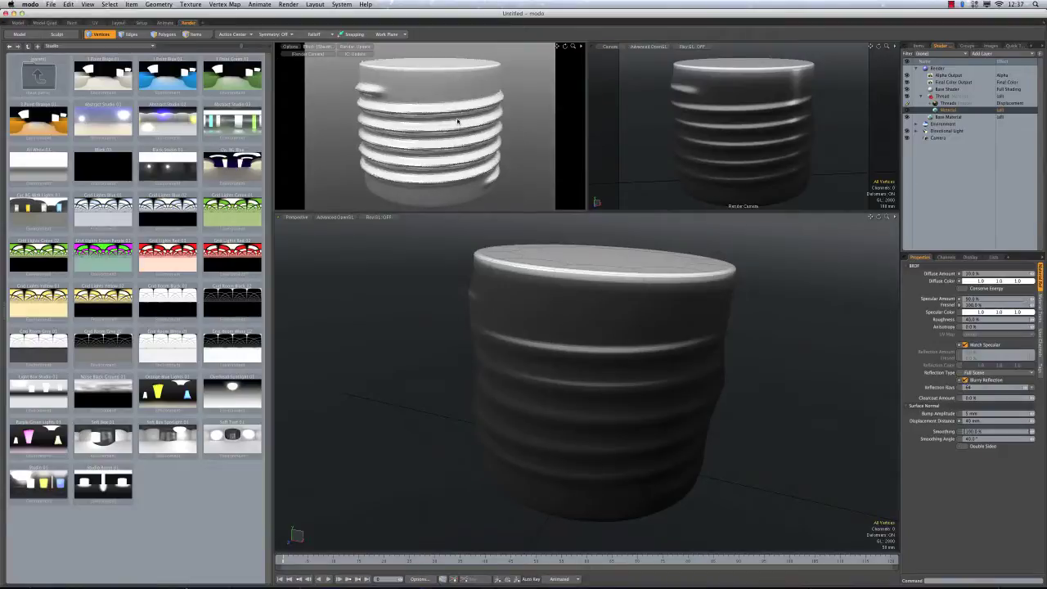
left_click_drag(737, 121, 748, 103, "alt")
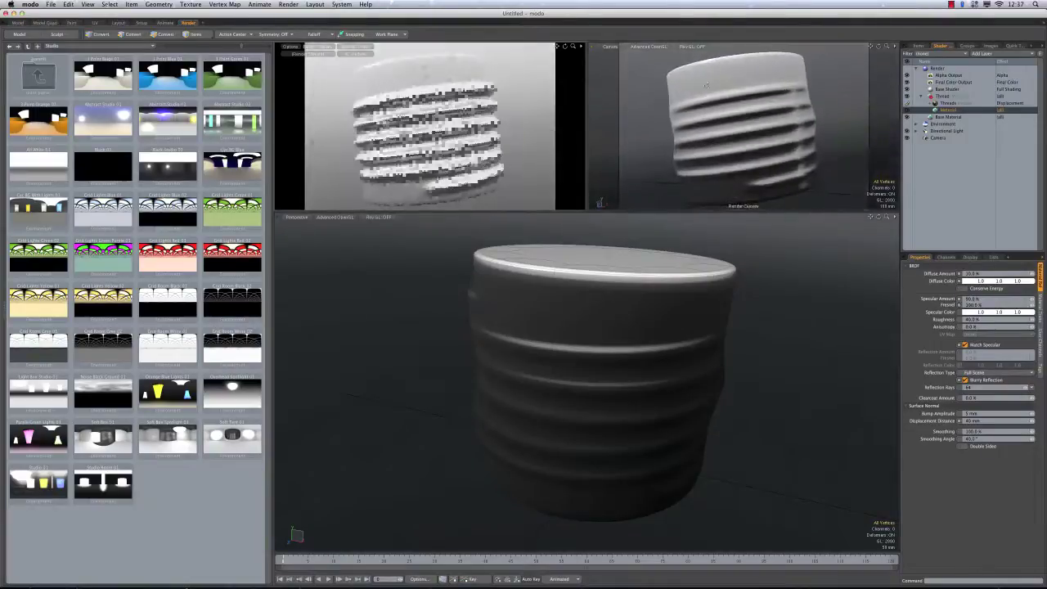
left_click_drag(1010, 314, 988, 315, "ctrl")
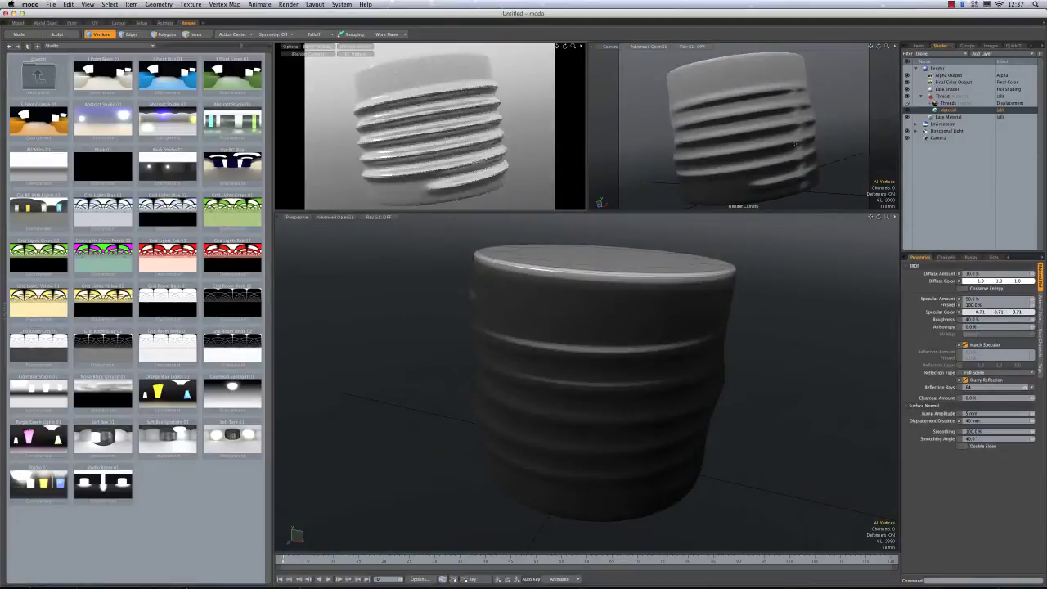
Examine the continuous threads from several angles in the render preview and the perspective view
left_click_drag(746, 108, 727, 126, "alt")
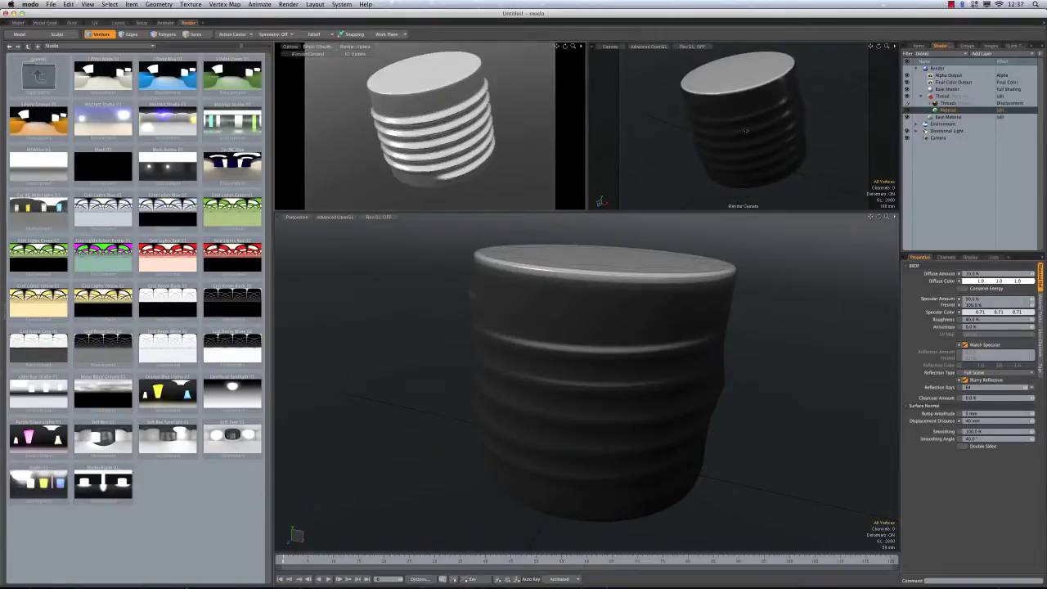
left_click_drag(644, 380, 652, 342, "alt")
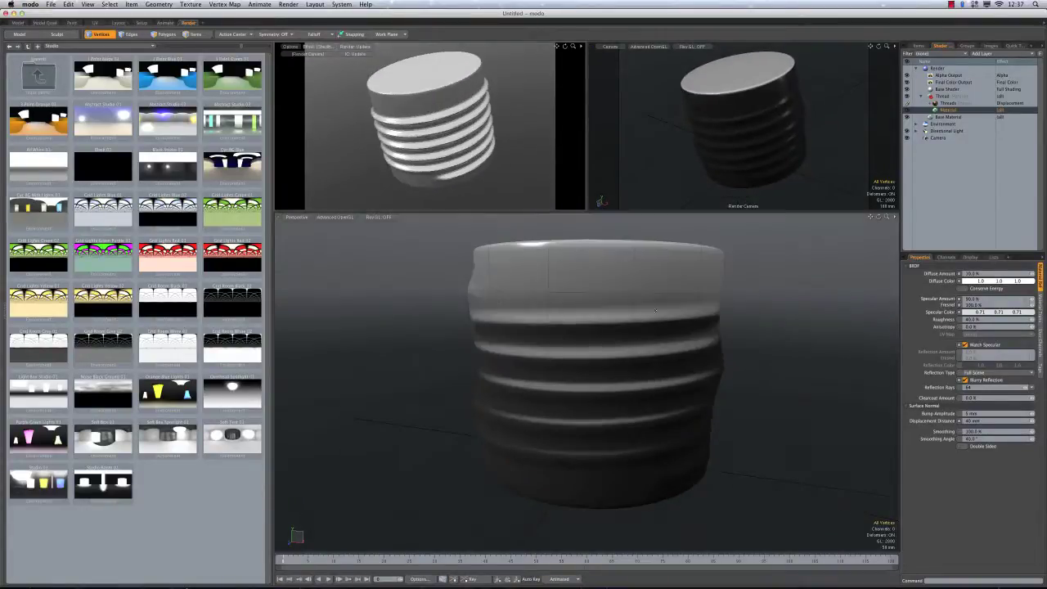
left_click_drag(658, 137, 729, 123, "alt")
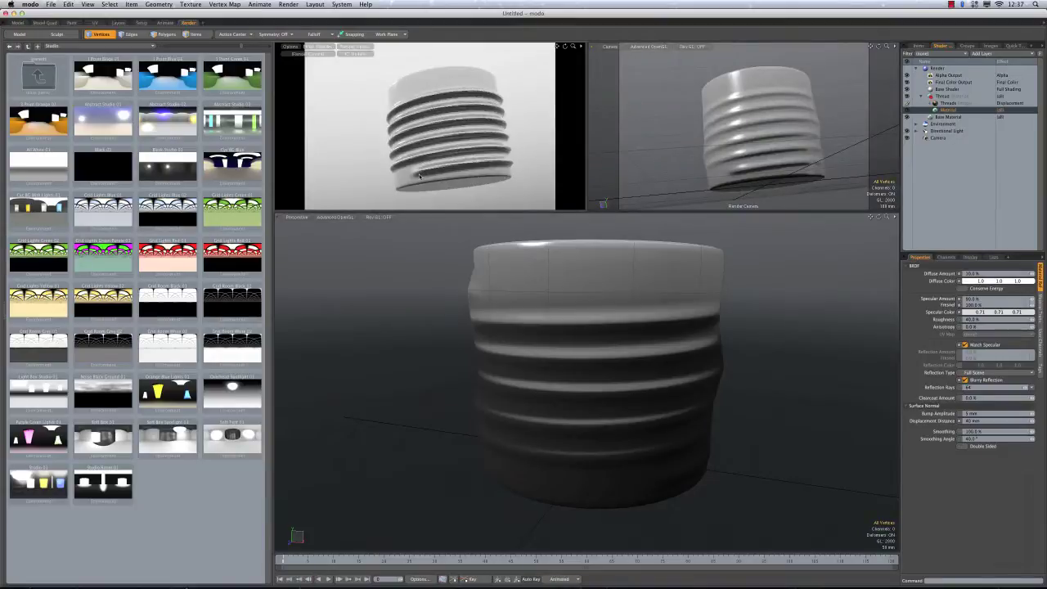
left_click_drag(420, 176, 402, 185, "alt")
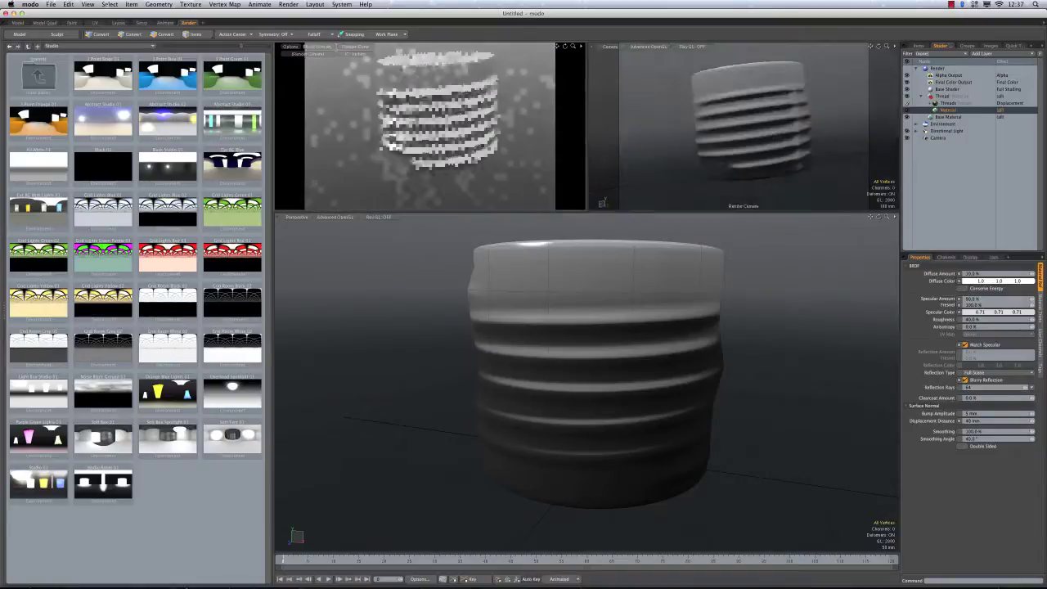
Select the whole slanted cylinder-side UV island and move it down about 0.05 in V, leaving its U position at 0
left_click(96, 23)
key("5")
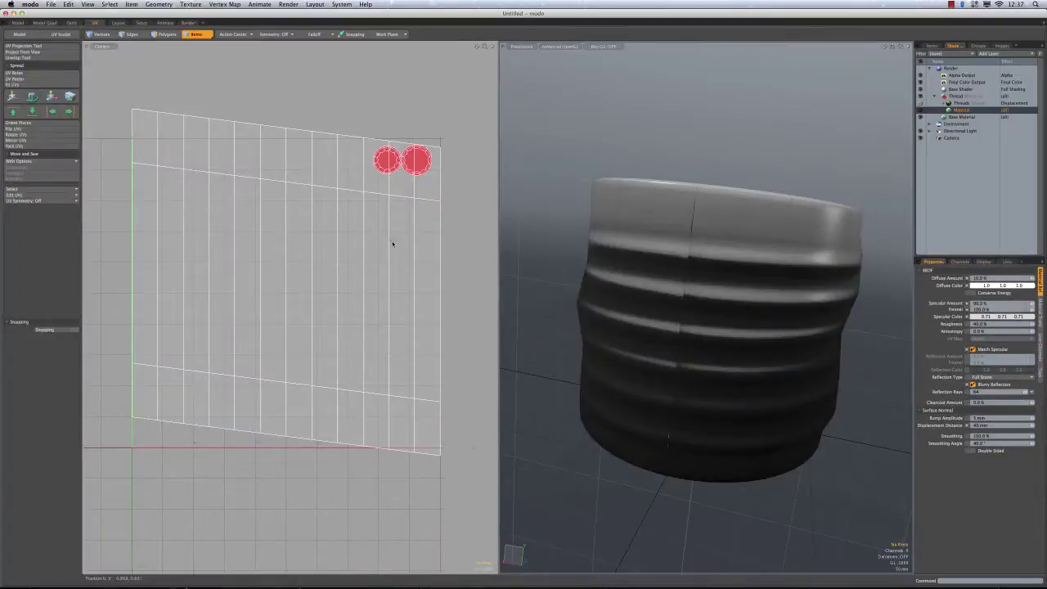
key("1")
key("5")
key("1")
key("space")
key("space")
double_click(363, 187)
key("w")
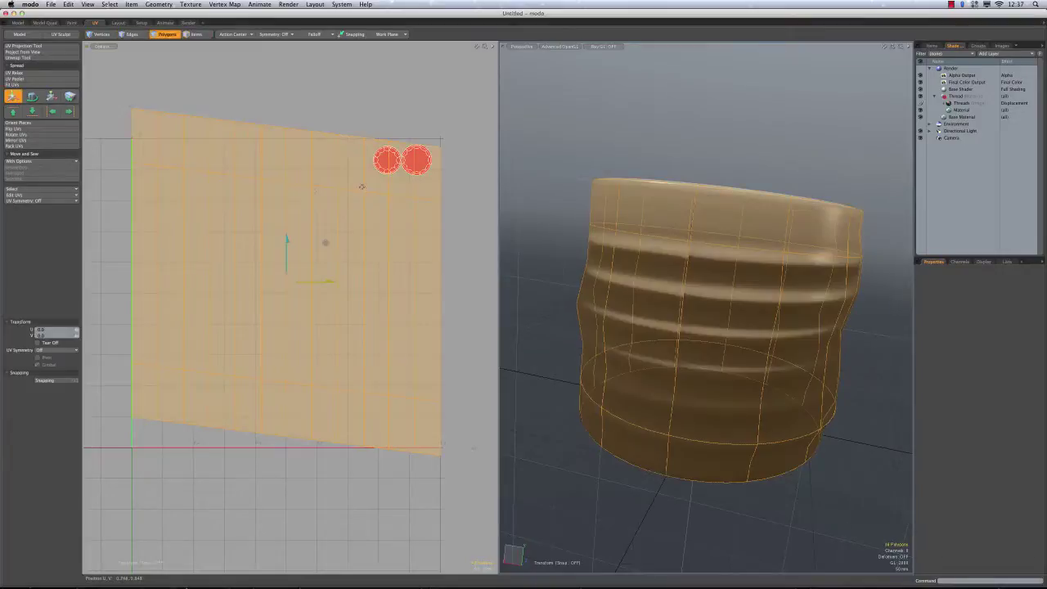
left_click_drag(287, 238, 325, 255)
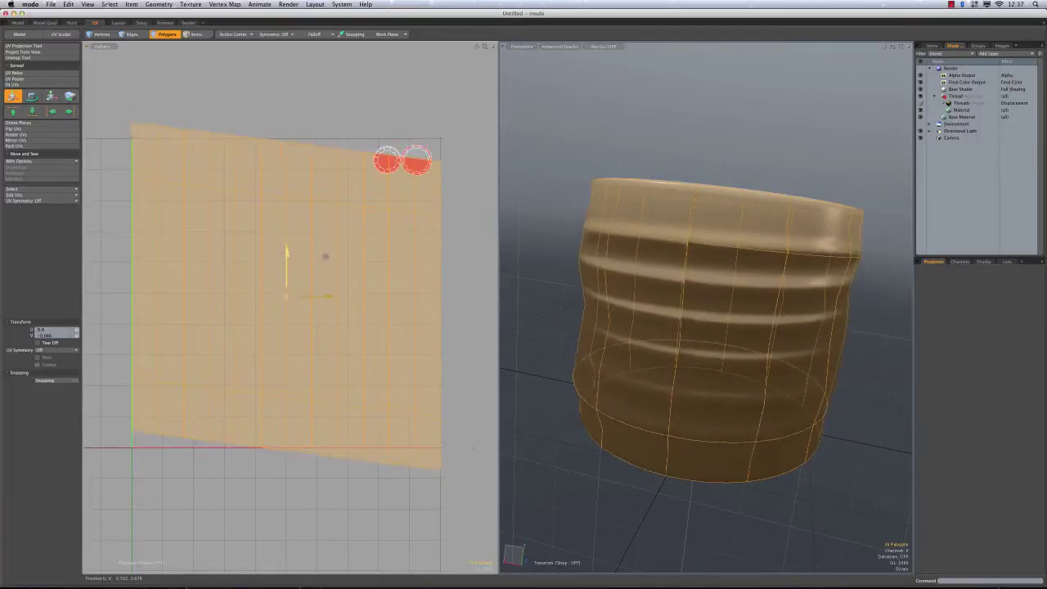
key("space")
left_click(648, 133)
Check the shifted threads with a temporary RayGL preview in the perspective view and render the current frame
left_click(612, 49)
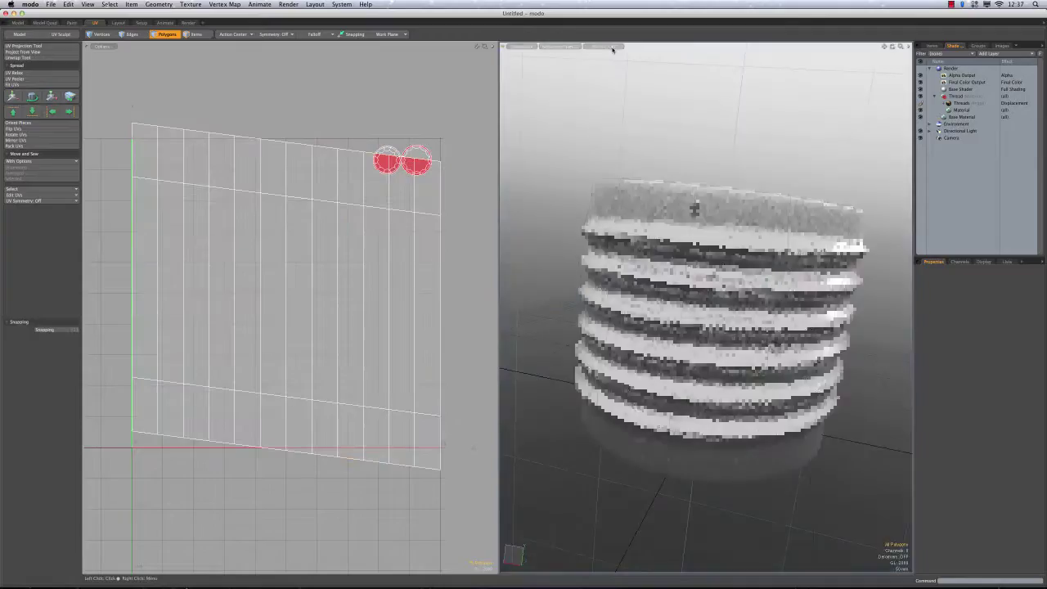
left_click(602, 46)
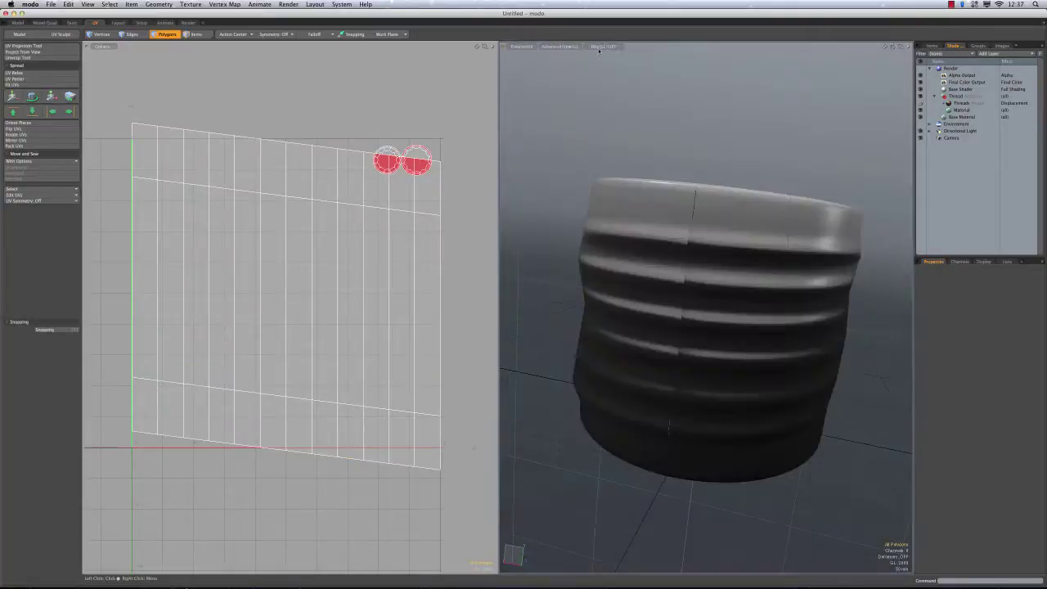
left_click(190, 23)
key("F9")
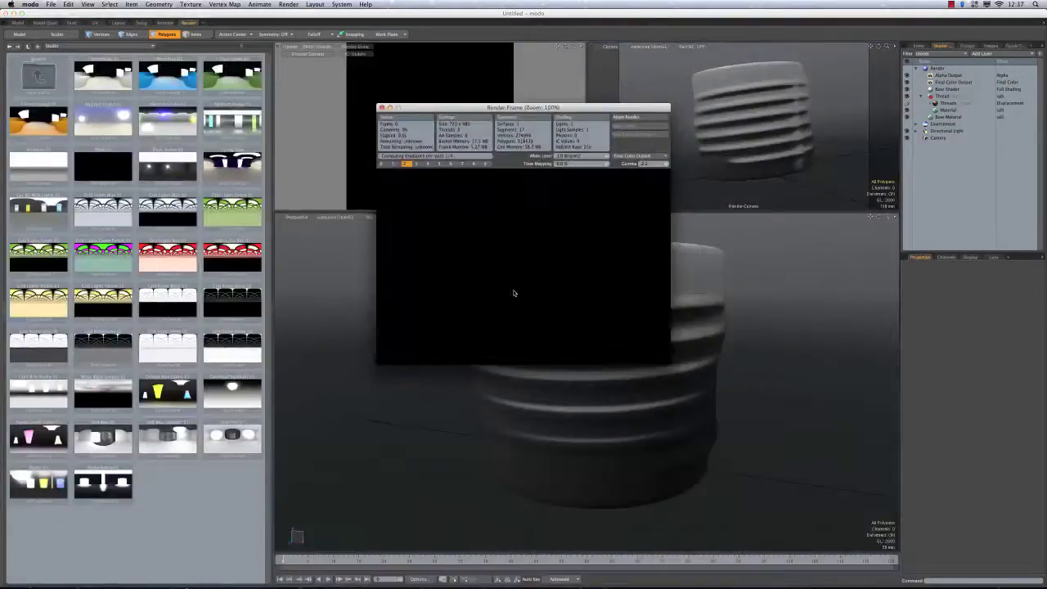